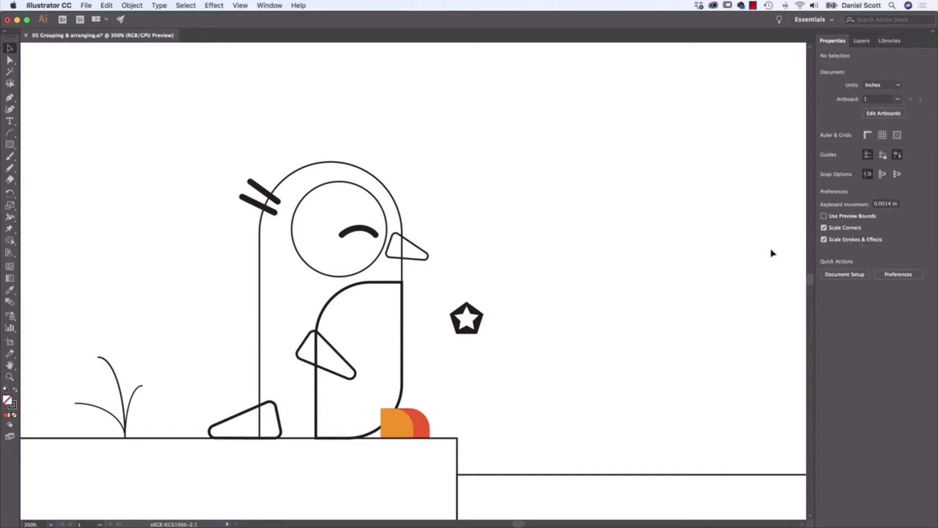
- Try filling the outlined penguin body with black
{"action": "left_click", "coordinate": [845, 240]}
{"action": "left_click", "coordinate": [261, 283]}
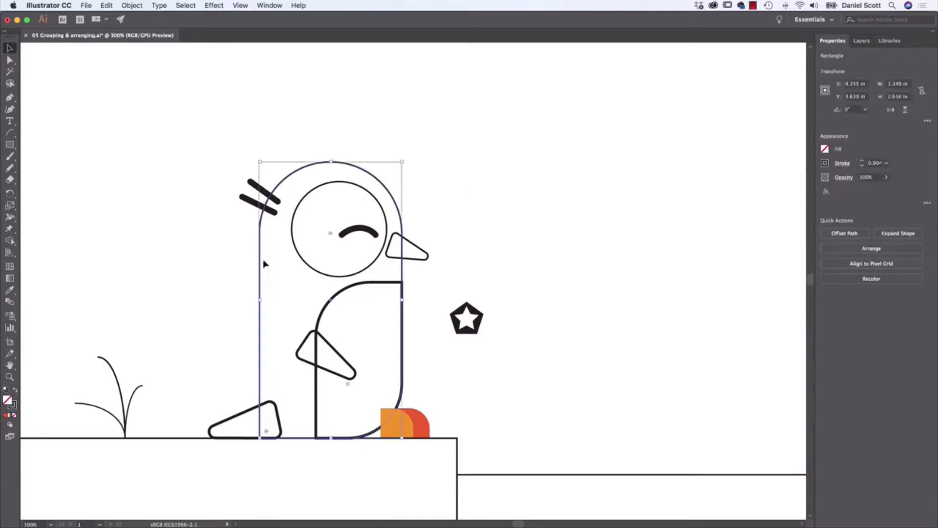
{"action": "left_click", "coordinate": [825, 149]}
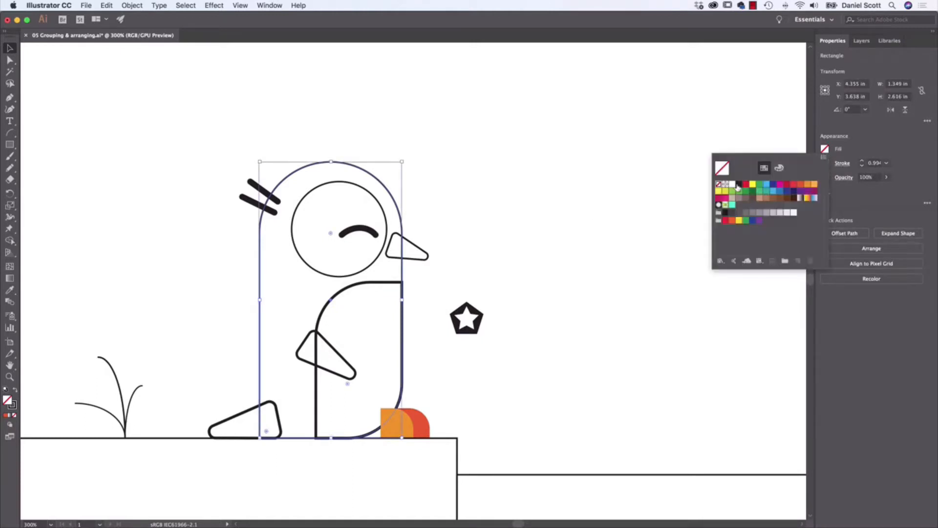
{"action": "left_click", "coordinate": [739, 185]}
{"action": "left_click", "coordinate": [824, 163]}
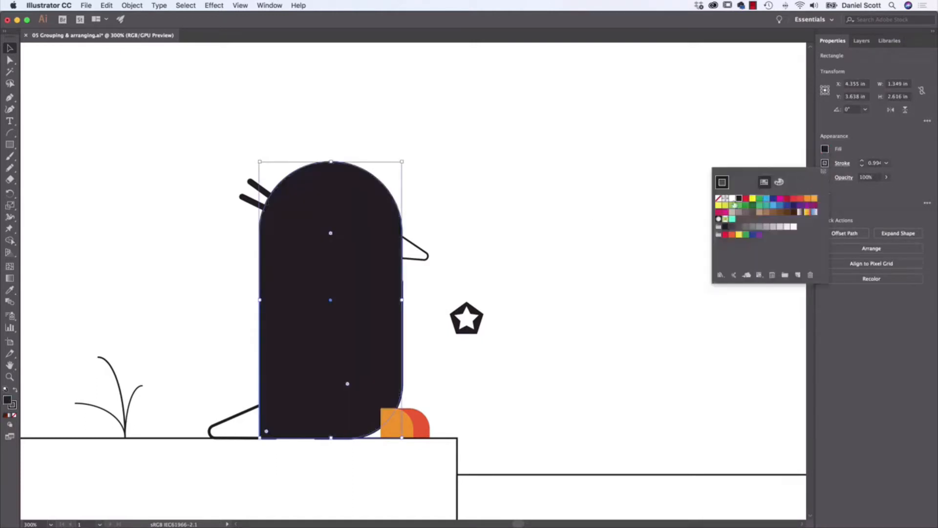
{"action": "left_click", "coordinate": [733, 199]}
{"action": "key", "text": "Escape"}
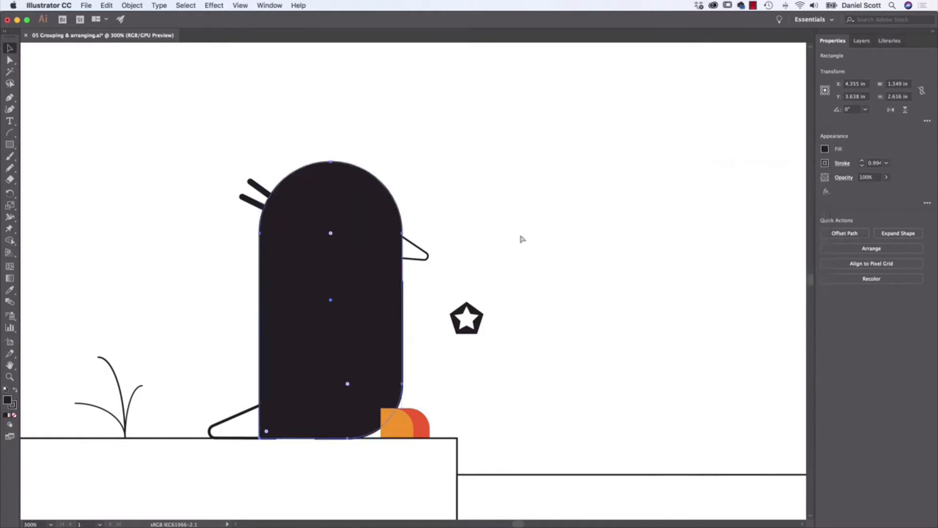
{"action": "key", "text": "slash"}
- Give the face circle and the belly shape together a white fill and no stroke
{"action": "left_click", "coordinate": [386, 283]}
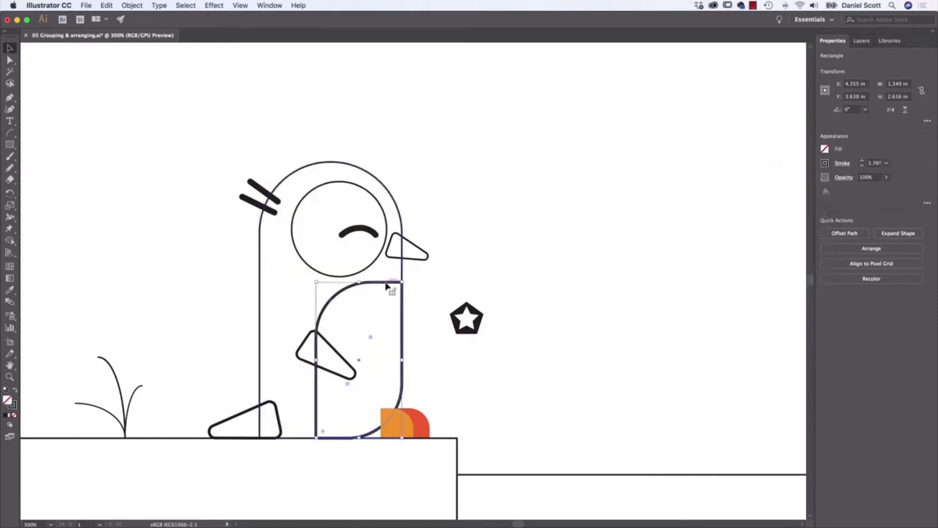
{"action": "left_click", "coordinate": [380, 258]}
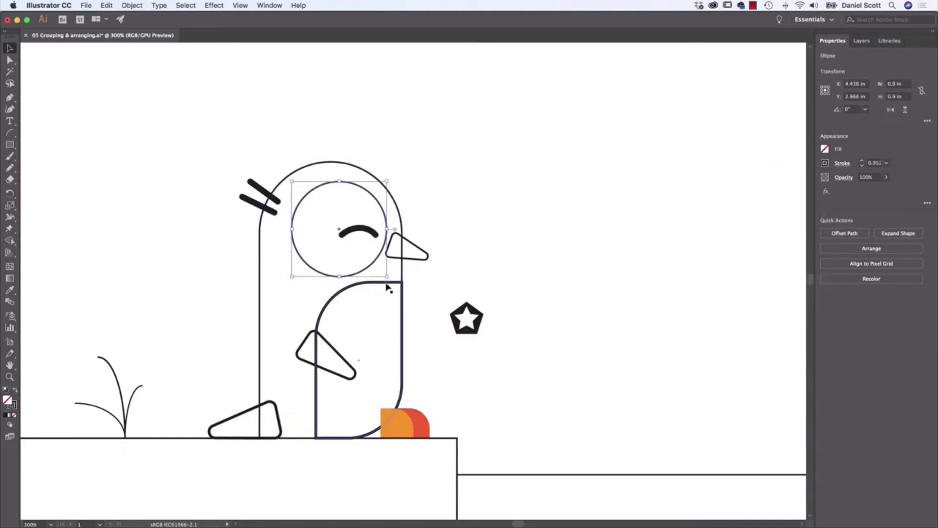
{"action": "left_click", "coordinate": [387, 288]}
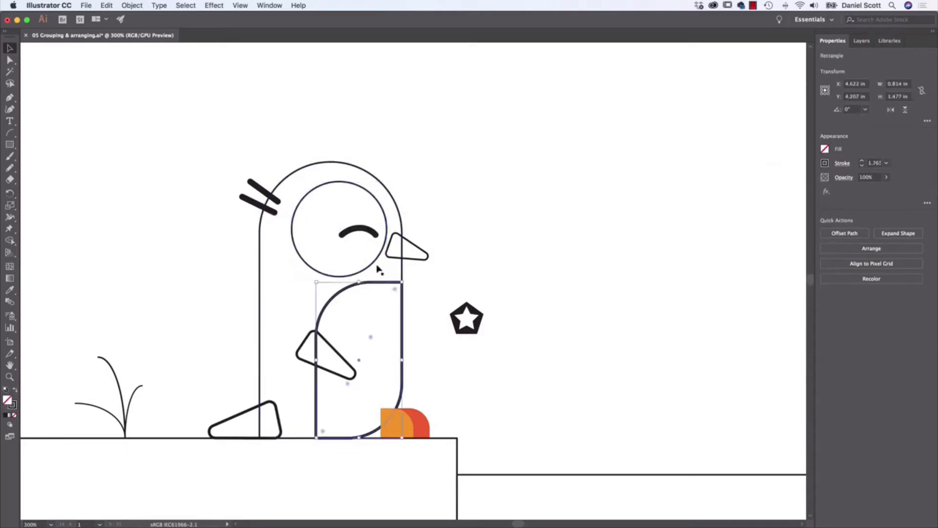
{"action": "left_click", "coordinate": [377, 269], "text": "shift"}
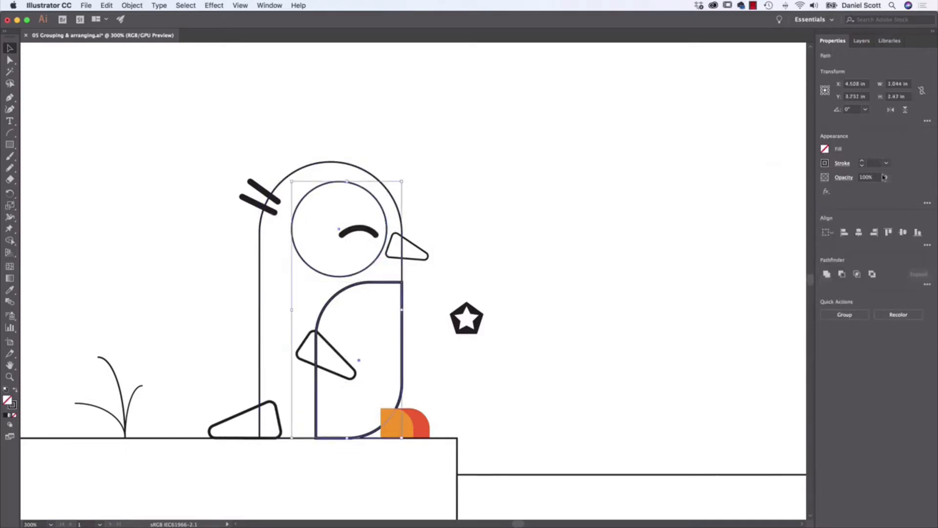
{"action": "left_click", "coordinate": [824, 149]}
{"action": "left_click", "coordinate": [732, 185]}
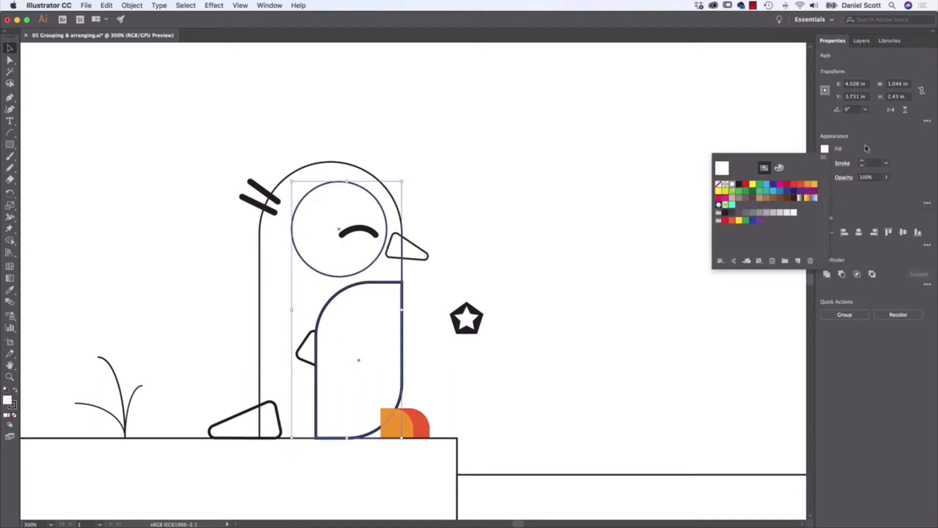
{"action": "left_click", "coordinate": [825, 163]}
{"action": "left_click", "coordinate": [724, 202]}
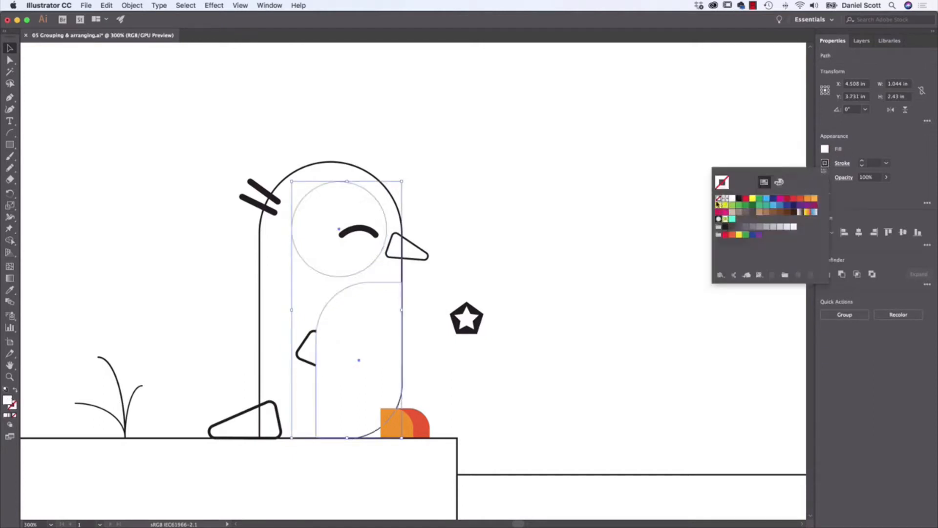
- Fill the penguin's body shape with black, remove its stroke and deselect it
{"action": "left_click", "coordinate": [260, 235]}
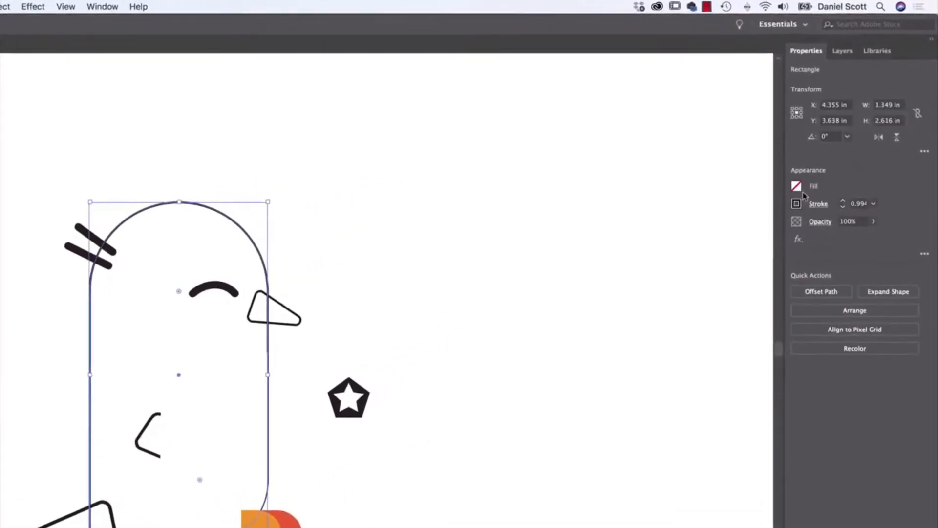
{"action": "left_click", "coordinate": [797, 186]}
{"action": "left_click", "coordinate": [678, 227]}
{"action": "left_click", "coordinate": [796, 186]}
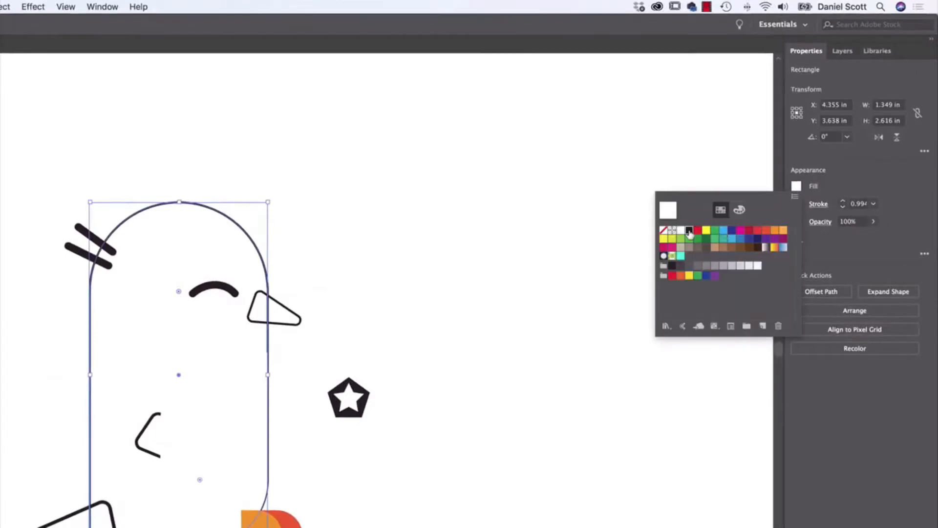
{"action": "left_click", "coordinate": [686, 227]}
{"action": "left_click", "coordinate": [796, 204]}
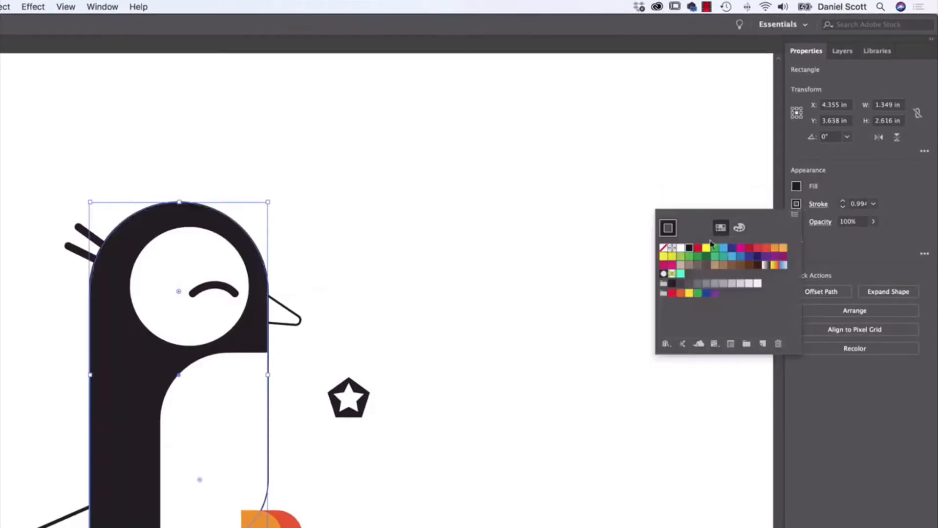
{"action": "left_click", "coordinate": [664, 248]}
{"action": "left_click", "coordinate": [387, 375]}
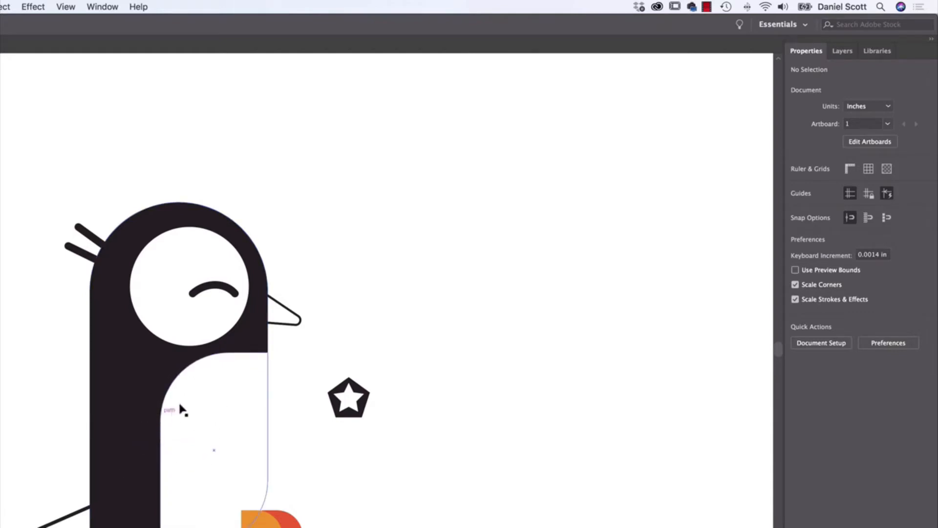
- Fill the penguin's wing with black
{"action": "left_click", "coordinate": [142, 444]}
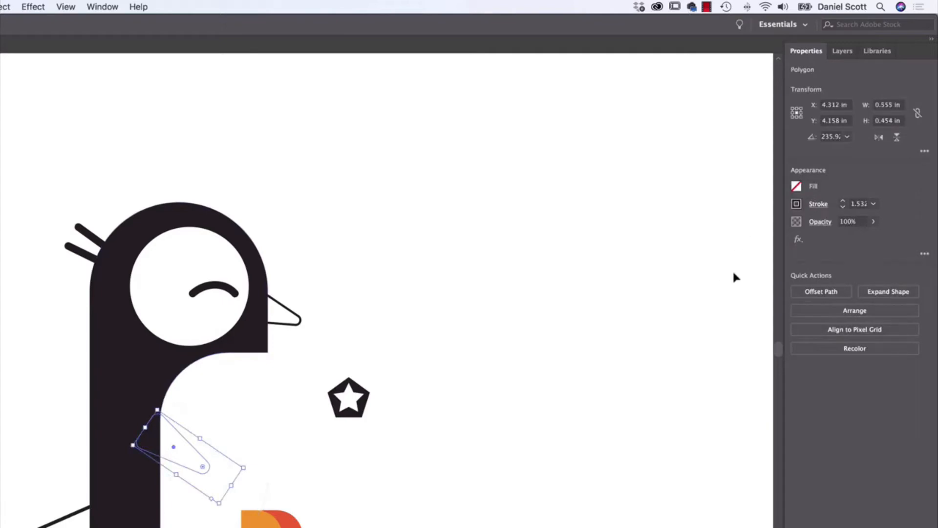
{"action": "left_click", "coordinate": [797, 187]}
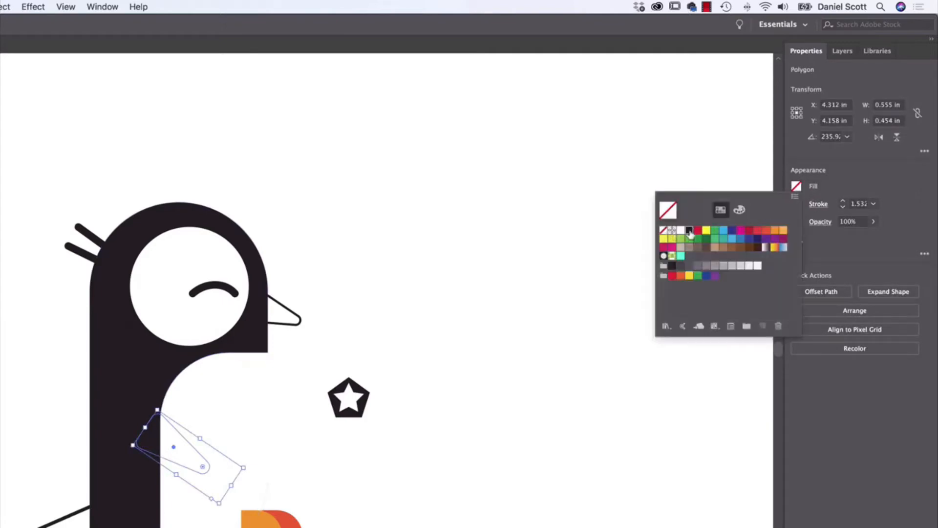
{"action": "left_click", "coordinate": [679, 231]}
- Try removing the wing's stroke and bringing the wing to the front of the stack
{"action": "left_click", "coordinate": [796, 205]}
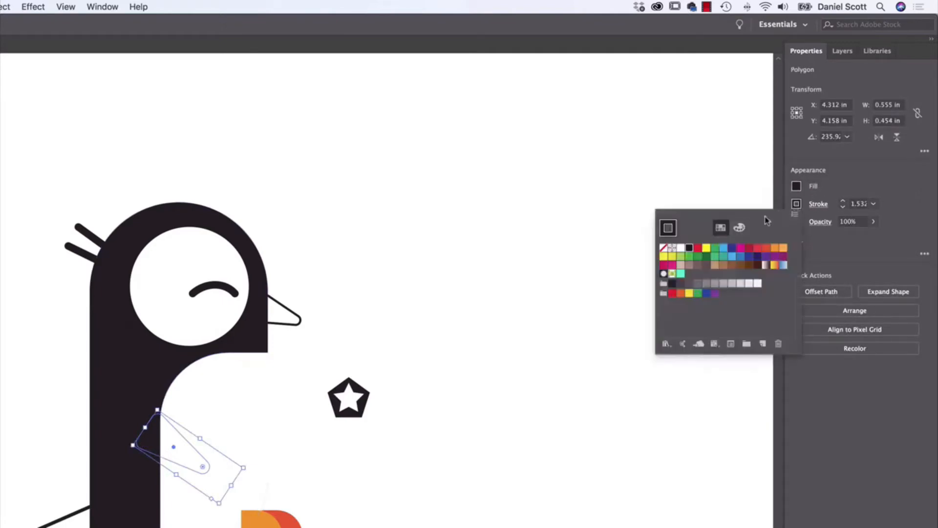
{"action": "left_click", "coordinate": [665, 245]}
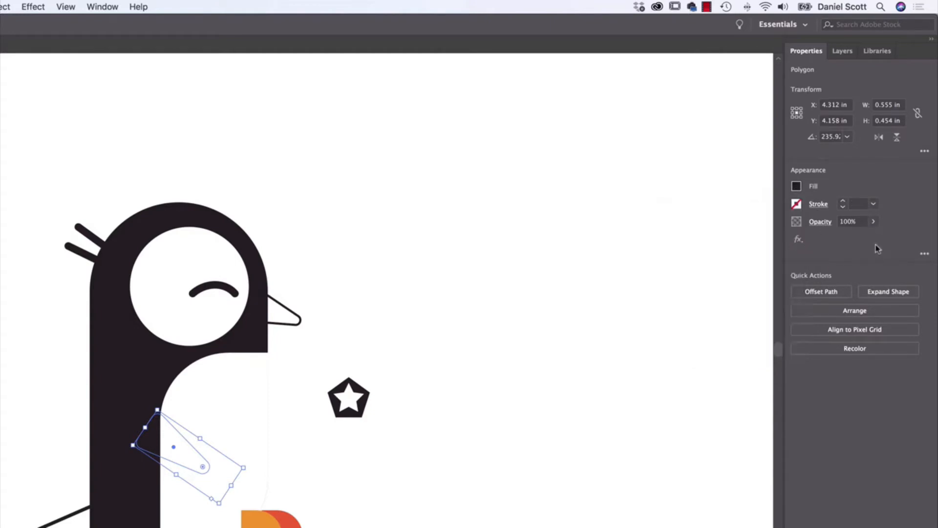
{"action": "left_click", "coordinate": [837, 312]}
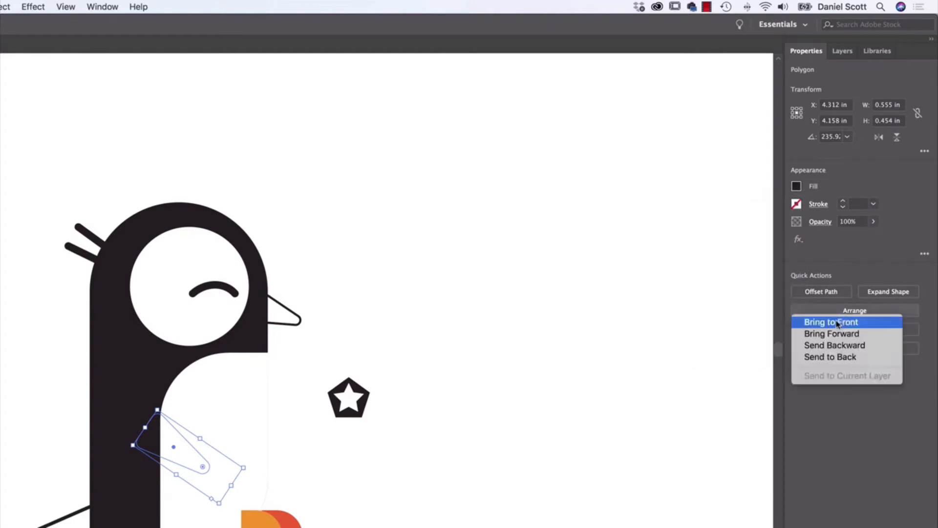
{"action": "left_click", "coordinate": [837, 323]}
{"action": "key", "text": "super+z"}
{"action": "key", "text": "super+z"}
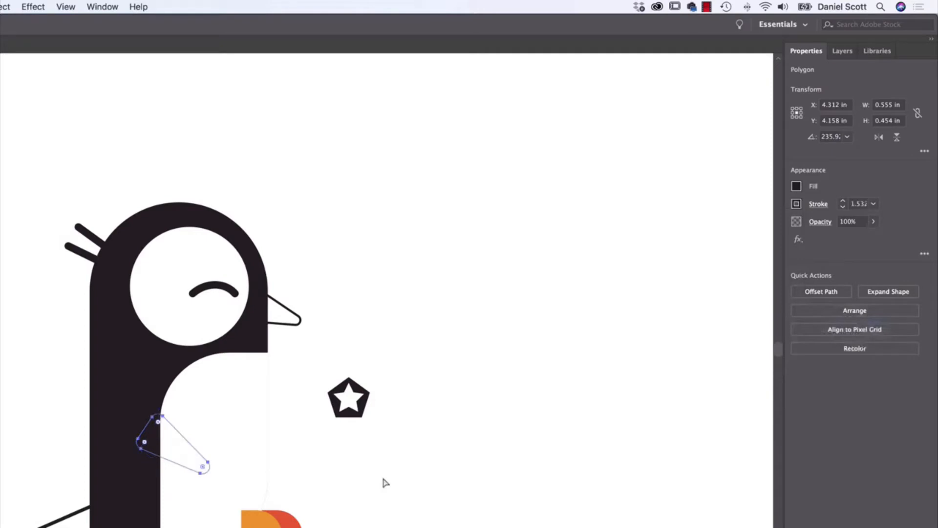
{"action": "left_click", "coordinate": [424, 485]}
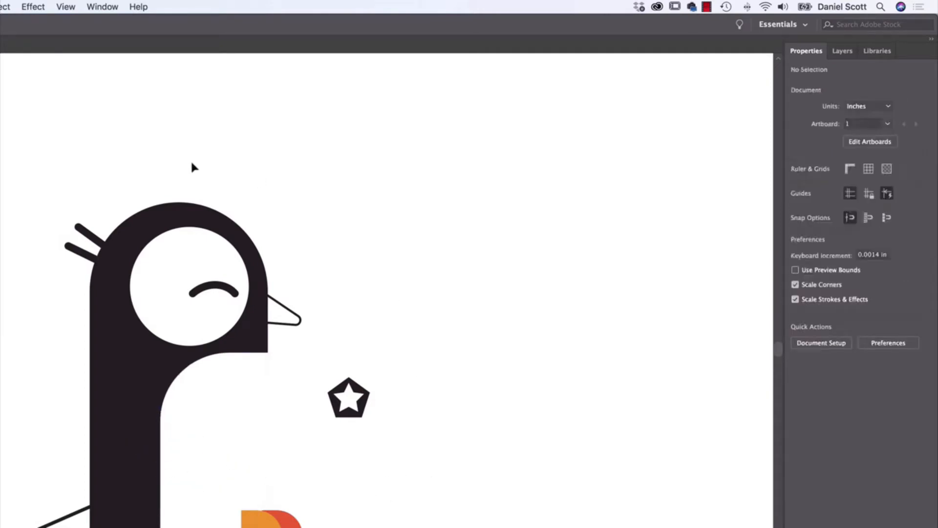
- Use Outline view to select the hidden wing and bring it to the front, and return to GPU Preview
{"action": "left_click", "coordinate": [57, 7]}
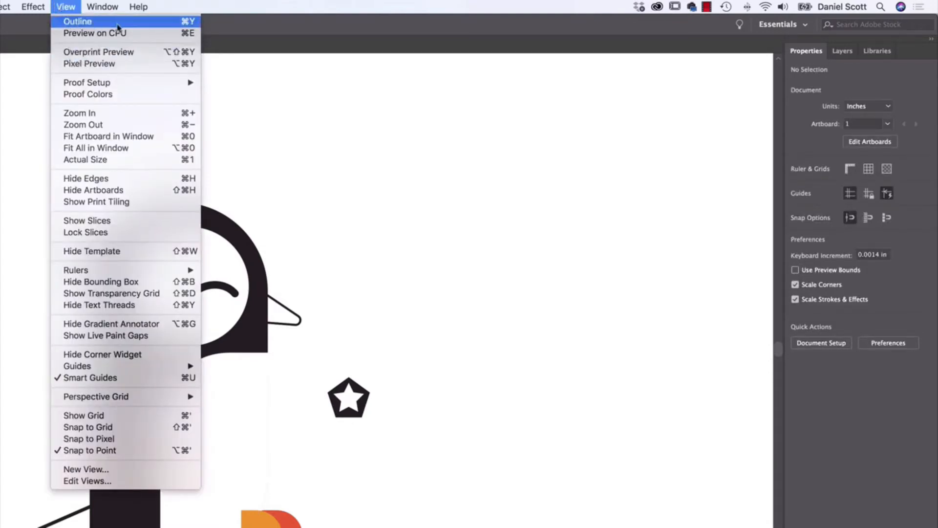
{"action": "left_click", "coordinate": [184, 23]}
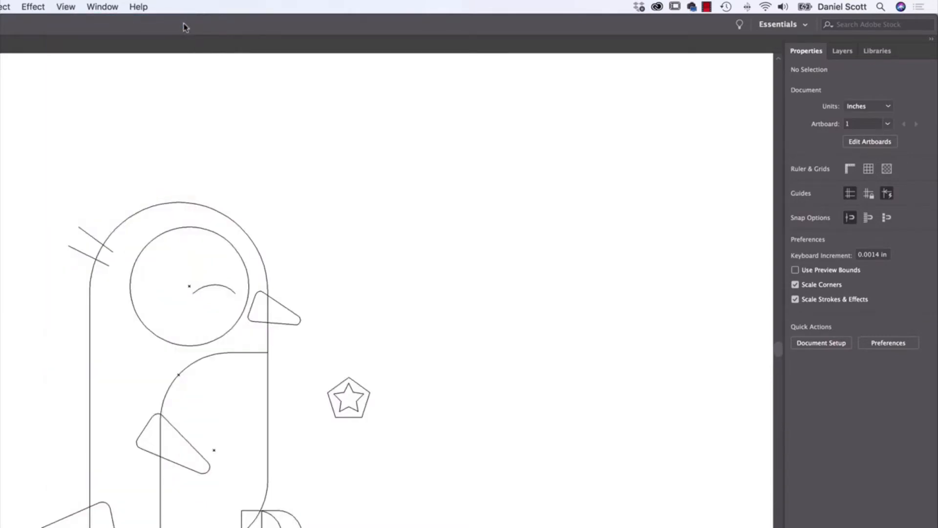
{"action": "left_click", "coordinate": [180, 434]}
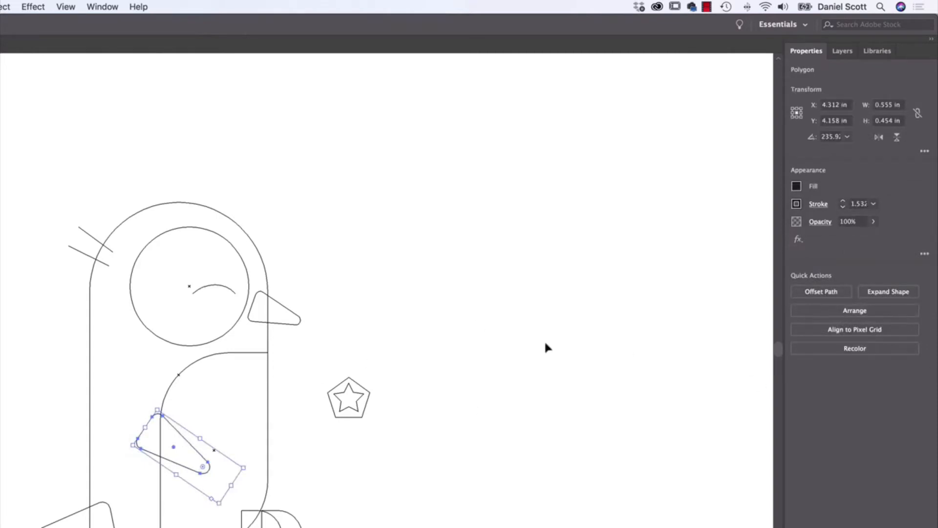
{"action": "left_click", "coordinate": [833, 310]}
{"action": "left_click", "coordinate": [831, 322]}
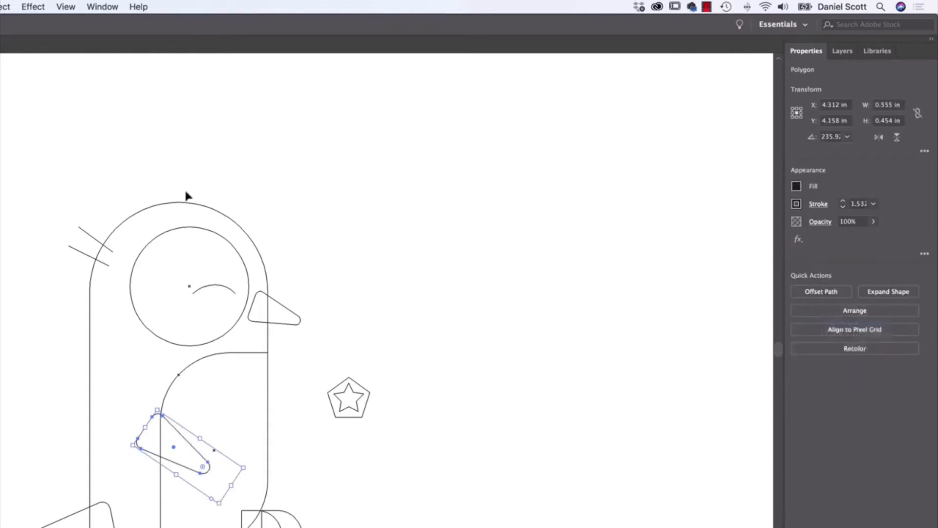
{"action": "left_click", "coordinate": [66, 6]}
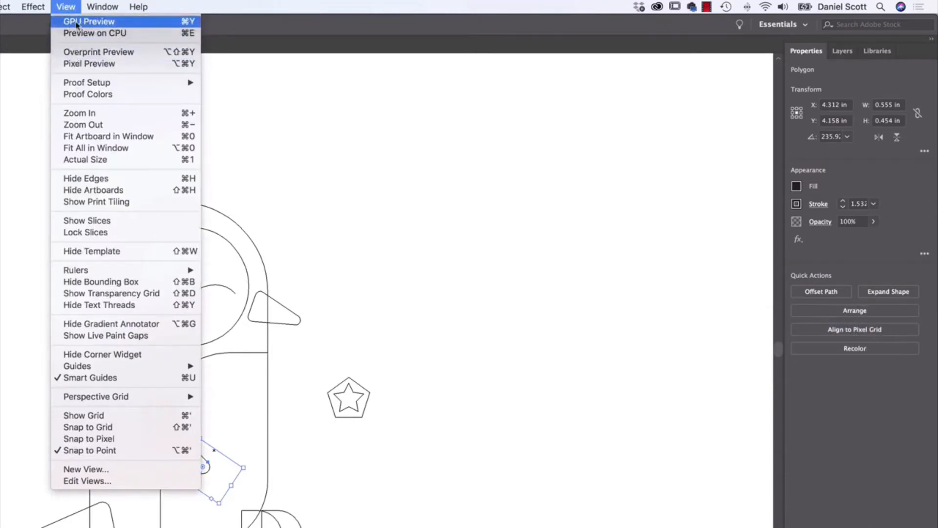
{"action": "left_click", "coordinate": [80, 21]}
- Compare the penguin artwork in Outline view and GPU Preview, with the wing deselected partway through
{"action": "left_click", "coordinate": [65, 7]}
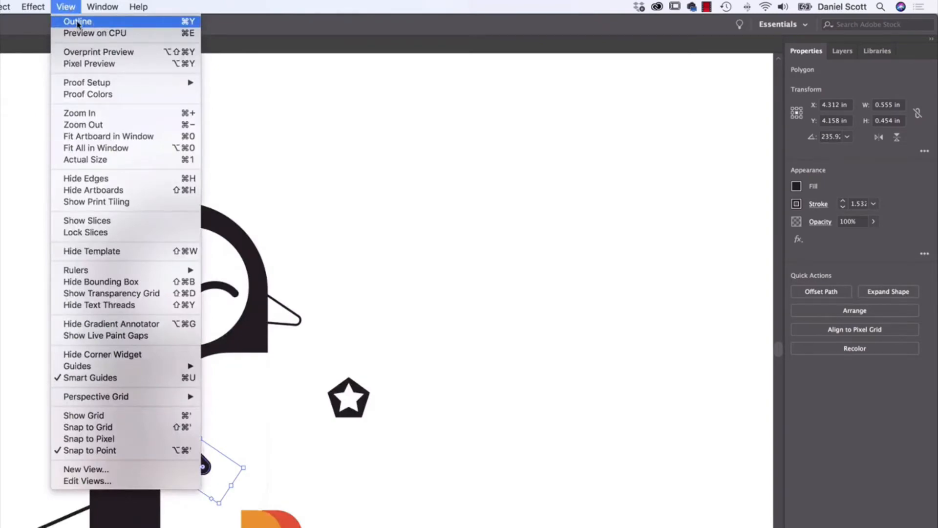
{"action": "left_click", "coordinate": [77, 21]}
{"action": "left_click", "coordinate": [66, 7]}
{"action": "left_click", "coordinate": [77, 21]}
{"action": "left_click", "coordinate": [66, 7]}
{"action": "left_click", "coordinate": [76, 22]}
{"action": "left_click", "coordinate": [66, 6]}
{"action": "left_click", "coordinate": [75, 21]}
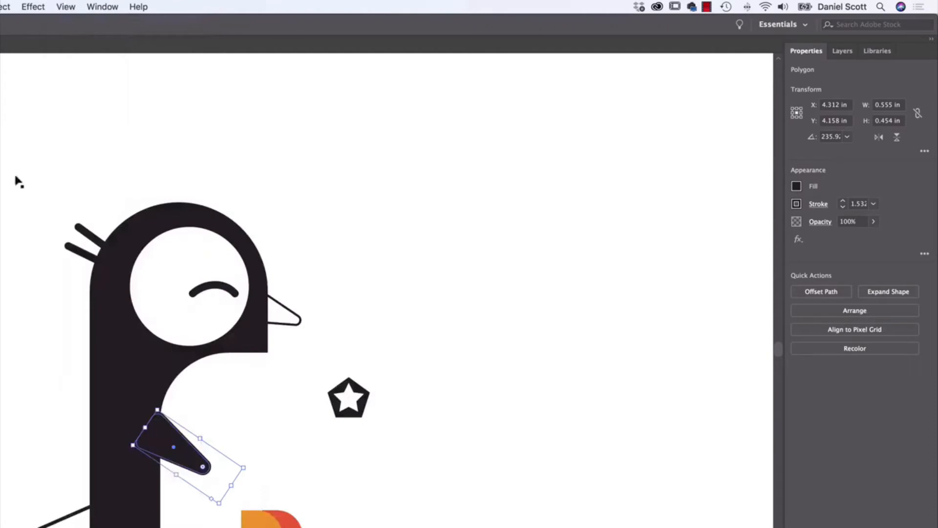
{"action": "left_click", "coordinate": [405, 222]}
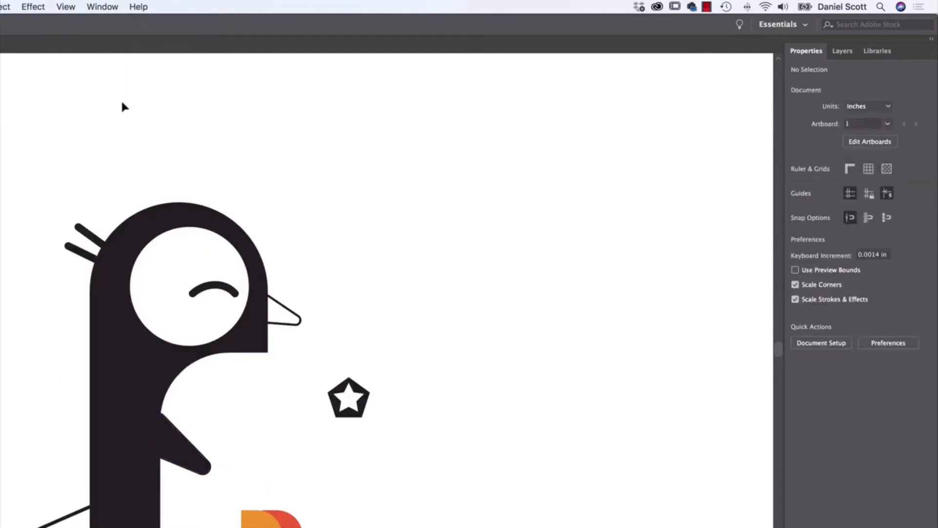
{"action": "key", "text": "ctrl+y"}
{"action": "key", "text": "ctrl+y"}
- Move the wing slightly left to about X 4.278 in and remove its stroke
{"action": "left_click_drag", "start_coordinate": [188, 446], "coordinate": [190, 454]}
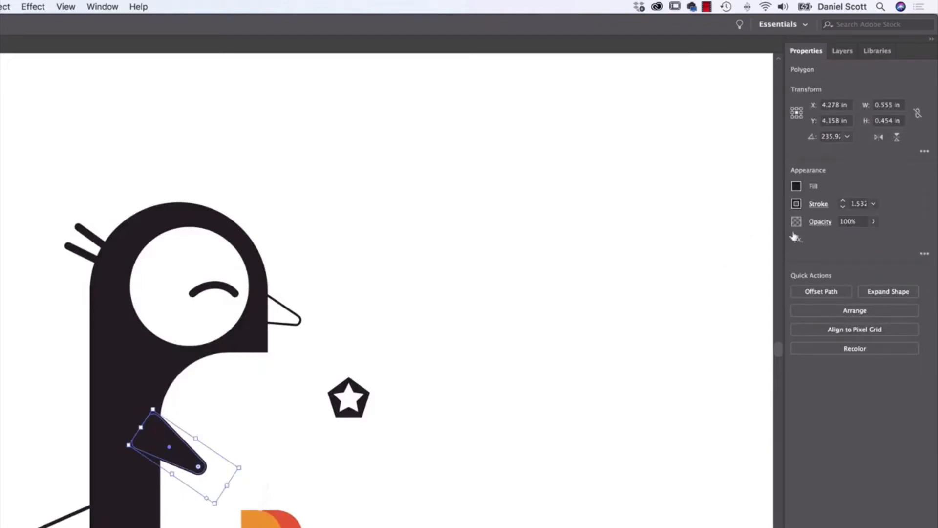
{"action": "left_click", "coordinate": [796, 204]}
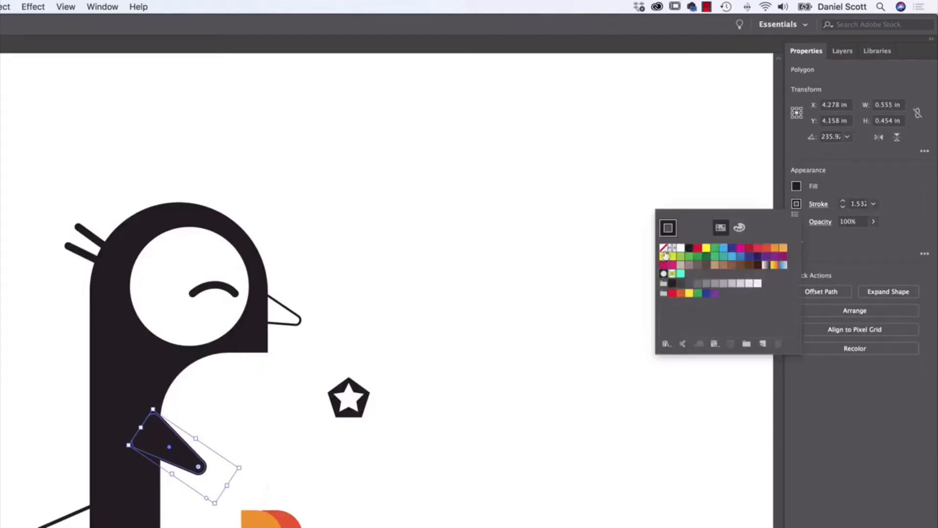
{"action": "left_click", "coordinate": [664, 247]}
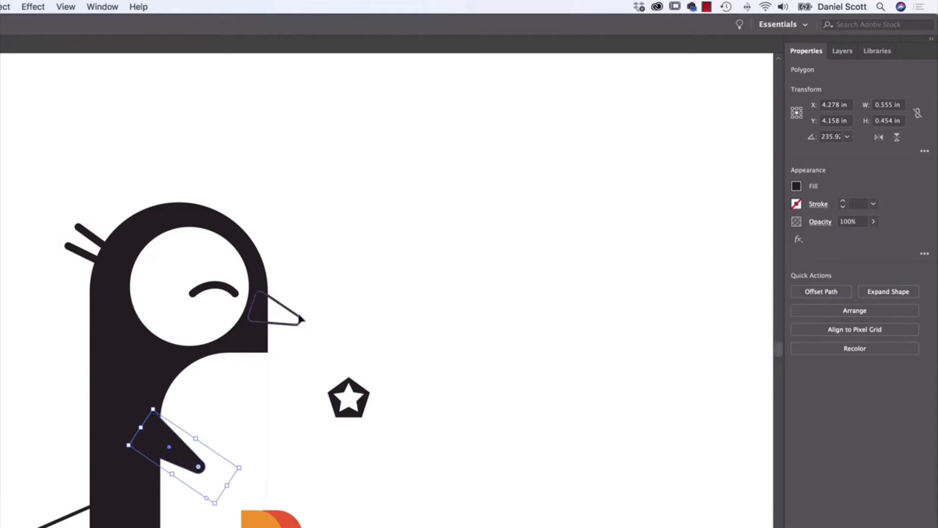
- Remove the beak's stroke and fill the beak with black
{"action": "left_click", "coordinate": [299, 317]}
{"action": "left_click", "coordinate": [796, 204]}
{"action": "left_click", "coordinate": [663, 248]}
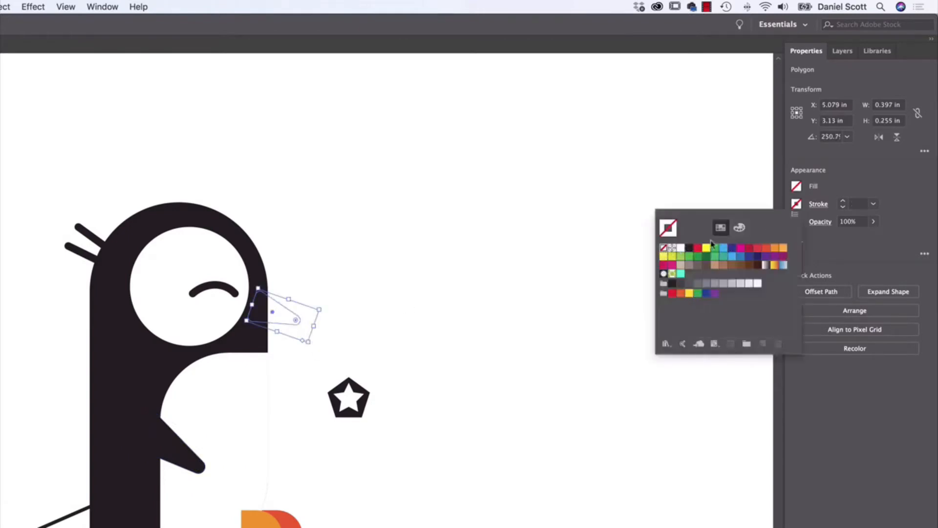
{"action": "left_click", "coordinate": [795, 189]}
{"action": "left_click", "coordinate": [795, 186]}
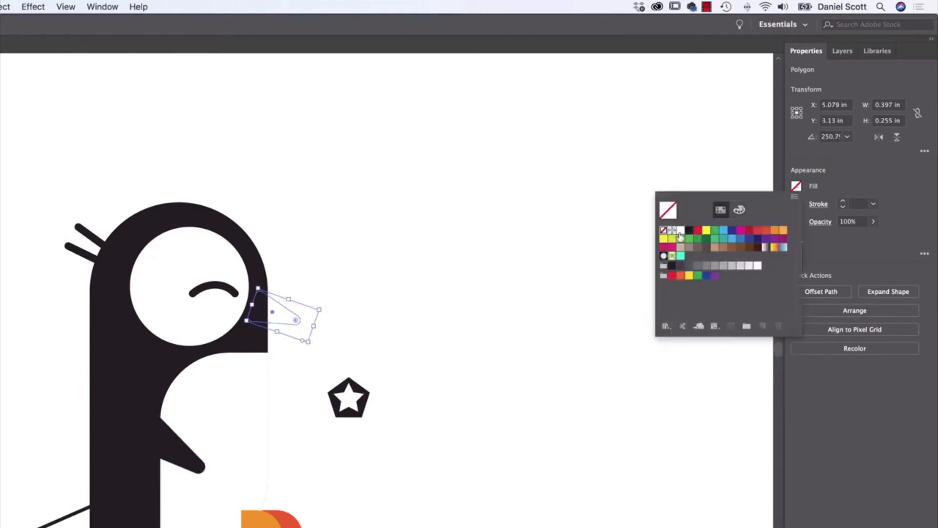
{"action": "left_click", "coordinate": [689, 230]}
{"action": "left_click", "coordinate": [452, 210]}
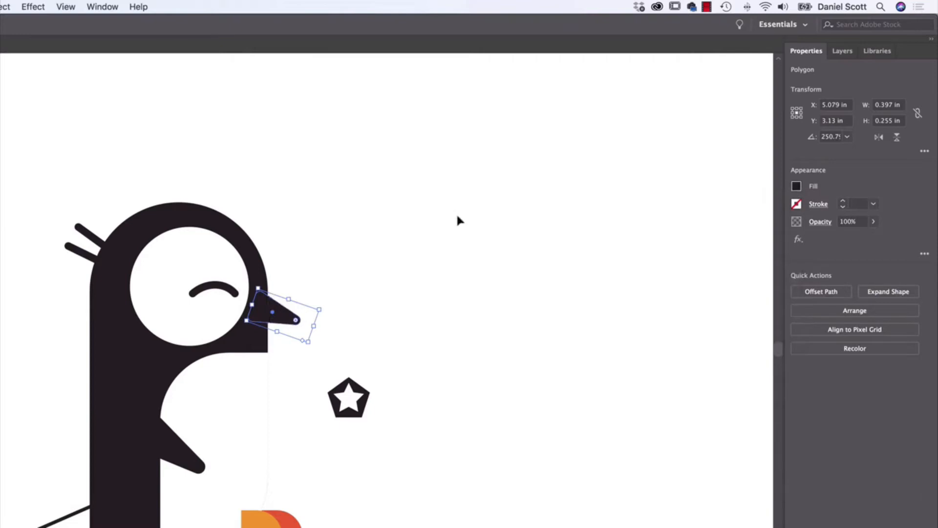
- Move the star badge onto the penguin's white chest, above the wing, and deselect it
{"action": "left_click", "coordinate": [470, 287]}
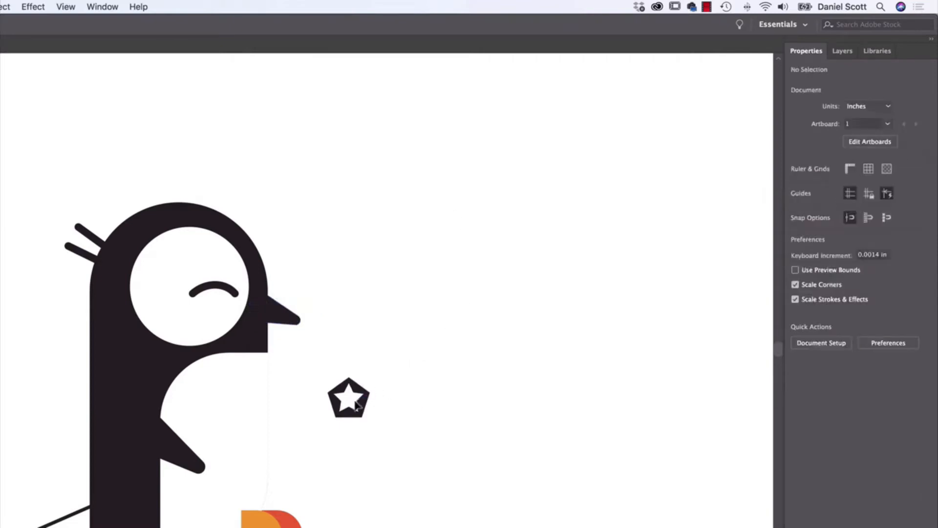
{"action": "left_click_drag", "start_coordinate": [348, 398], "coordinate": [226, 391]}
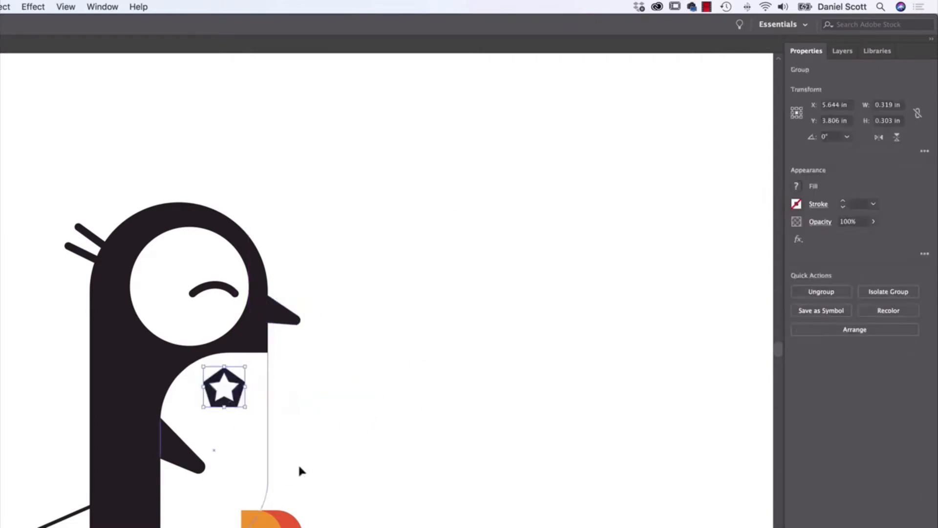
{"action": "left_click", "coordinate": [382, 436]}
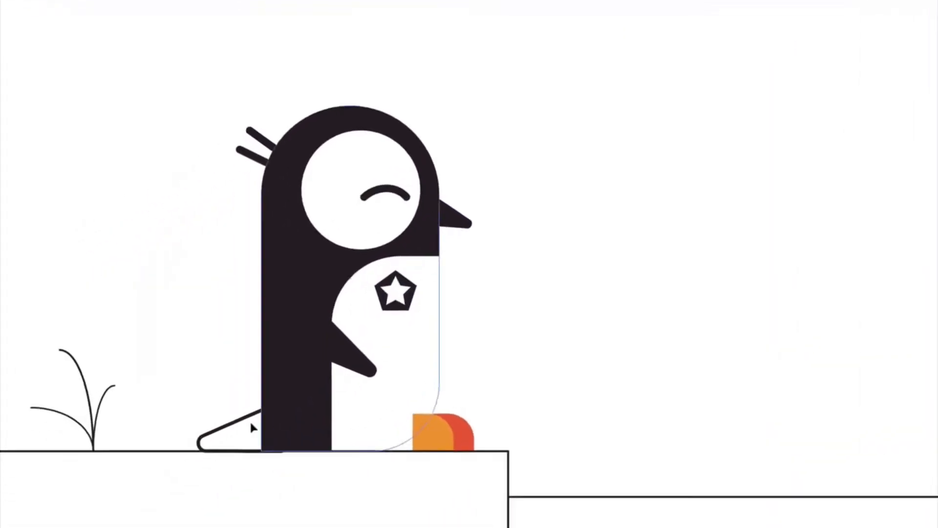
- Give the penguin's tail the beak's black fill and no stroke with the Eyedropper tool, and deselect it
{"action": "left_click", "coordinate": [89, 521]}
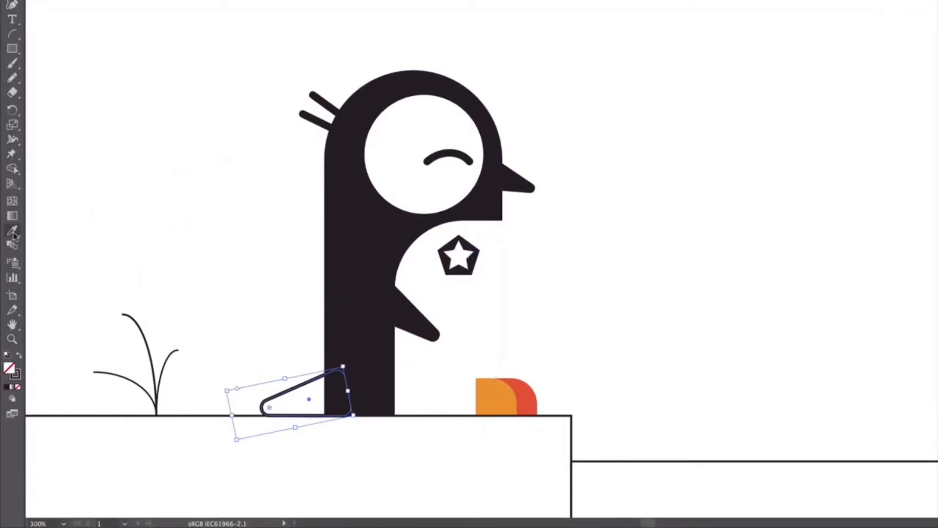
{"action": "left_click_drag", "start_coordinate": [14, 236], "coordinate": [42, 225]}
{"action": "key", "text": "v"}
{"action": "left_click", "coordinate": [12, 230]}
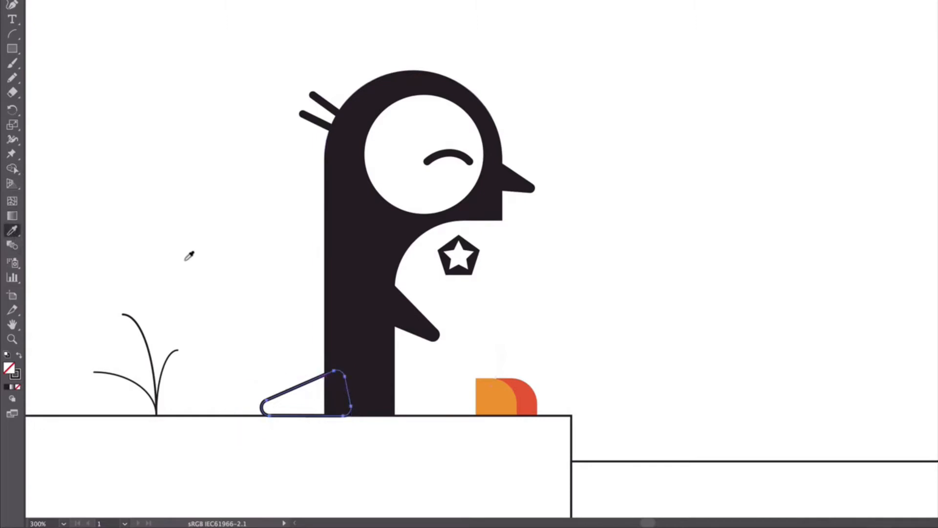
{"action": "left_click", "coordinate": [522, 180]}
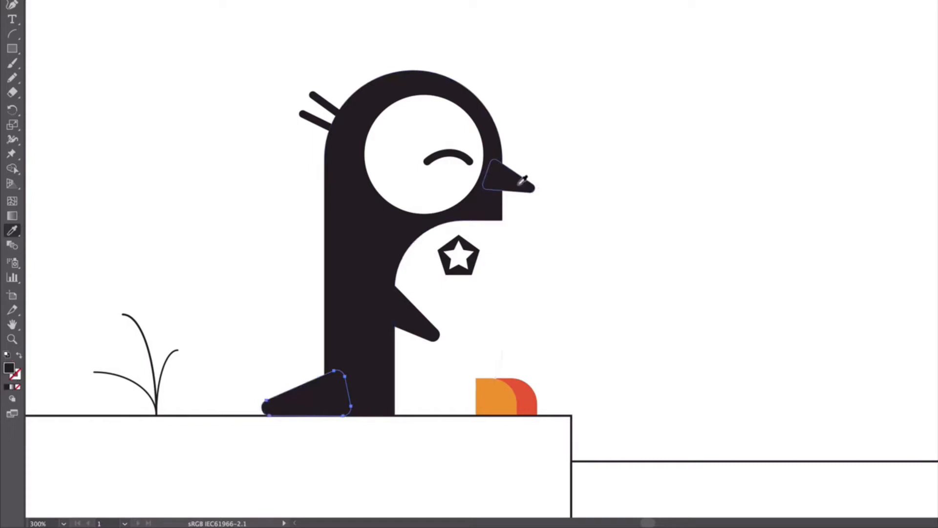
{"action": "key", "text": "v"}
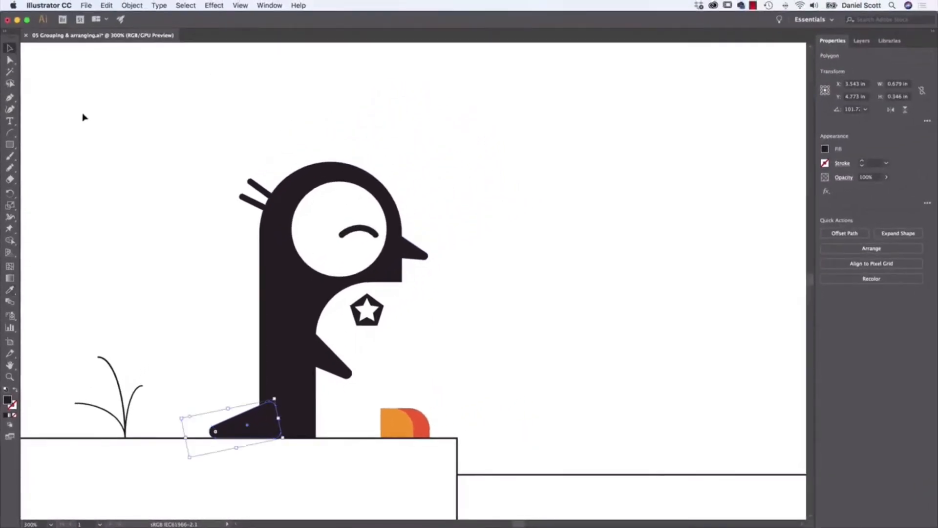
{"action": "left_click", "coordinate": [83, 117]}
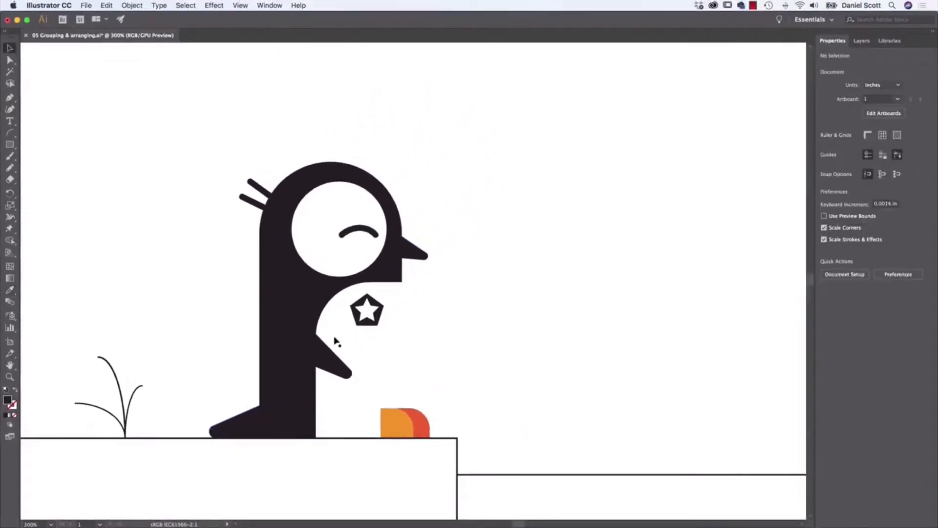
- Fill the ground rectangle beneath the penguin with a light gray swatch, trying neighbouring grays along the way
{"action": "scroll", "coordinate": [171, 207], "scroll_direction": "down", "scroll_amount": 5}
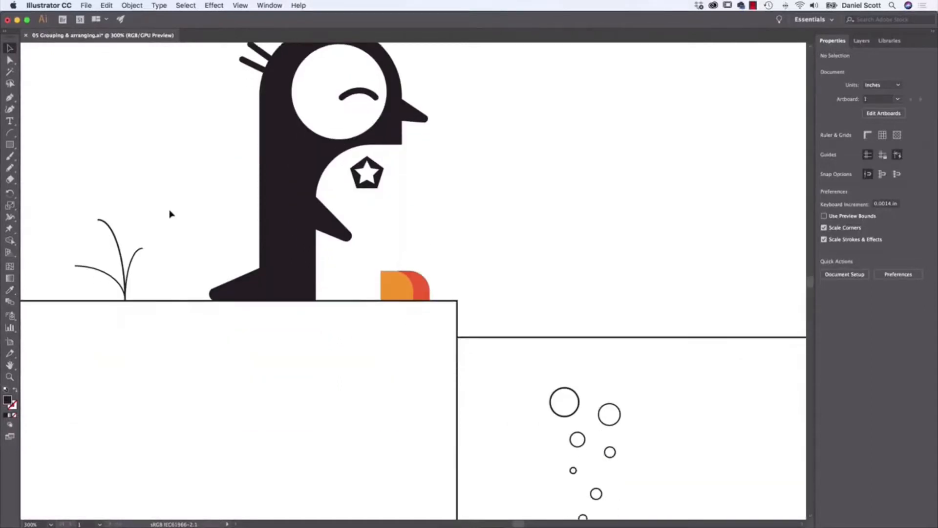
{"action": "scroll", "coordinate": [162, 232], "scroll_direction": "down", "scroll_amount": 1}
{"action": "left_click", "coordinate": [205, 289]}
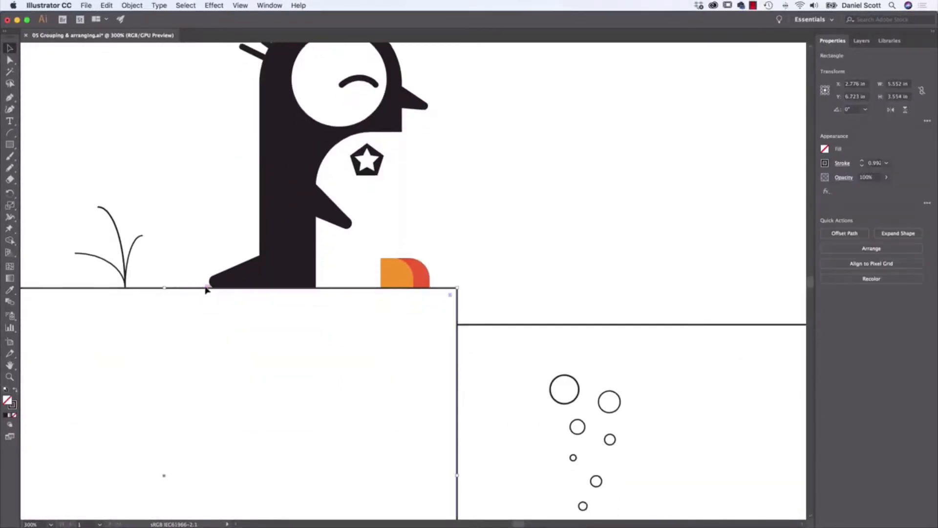
{"action": "left_click", "coordinate": [825, 149]}
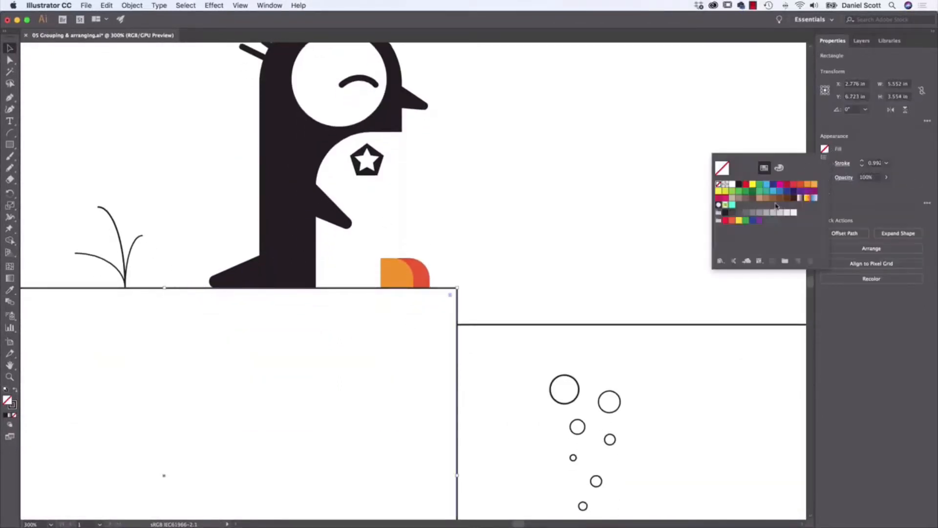
{"action": "left_click", "coordinate": [764, 214]}
{"action": "left_click", "coordinate": [760, 213]}
{"action": "left_click", "coordinate": [773, 214]}
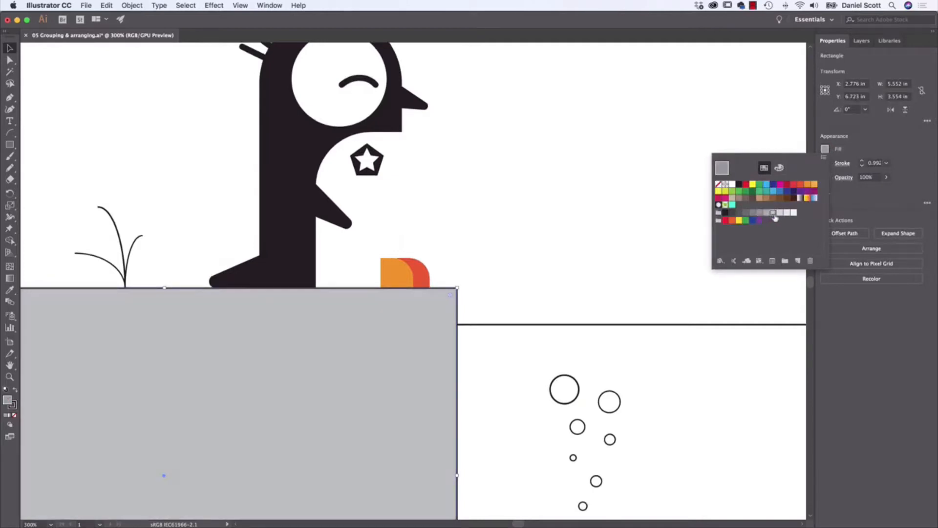
{"action": "left_click", "coordinate": [780, 214]}
{"action": "left_click", "coordinate": [767, 214]}
{"action": "left_click", "coordinate": [773, 213]}
- Select the water rectangle and try orange, dark blue and other swatches as its fill, ending with red
{"action": "left_click", "coordinate": [519, 328]}
{"action": "left_click", "coordinate": [519, 326]}
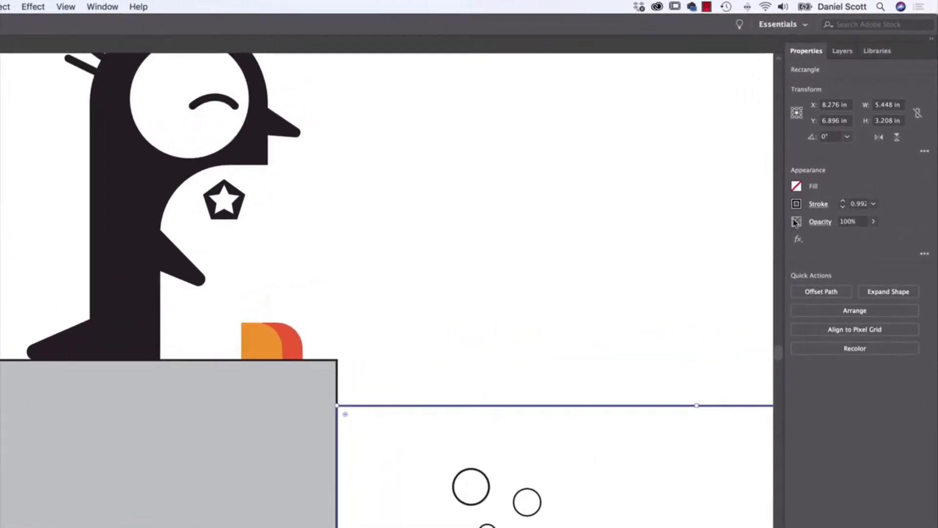
{"action": "left_click", "coordinate": [796, 187]}
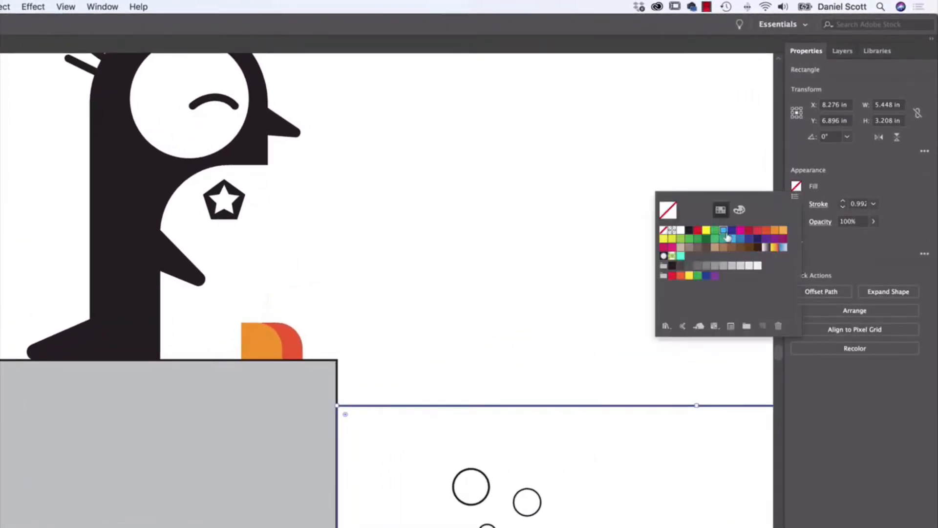
{"action": "left_click", "coordinate": [740, 230]}
{"action": "left_click", "coordinate": [758, 231]}
{"action": "left_click", "coordinate": [774, 230]}
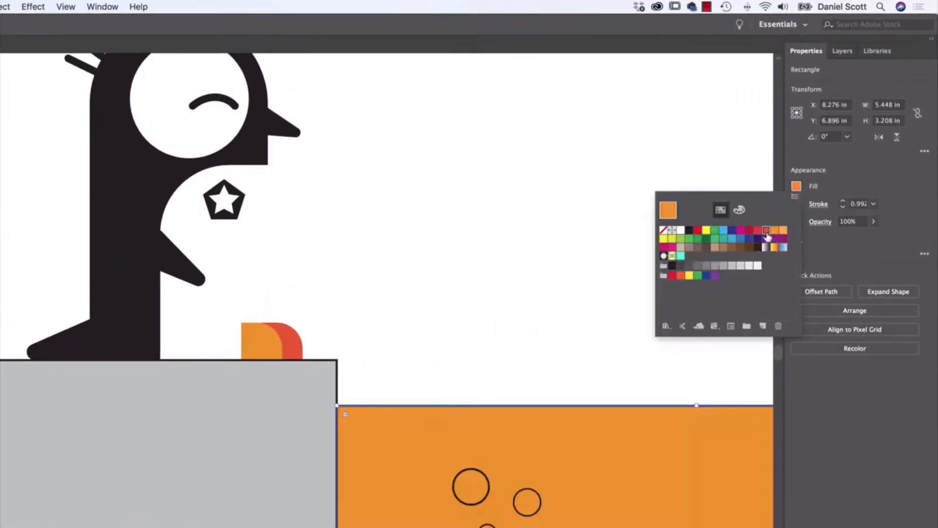
{"action": "left_click", "coordinate": [756, 230]}
{"action": "left_click", "coordinate": [749, 232]}
{"action": "left_click", "coordinate": [741, 231]}
{"action": "left_click", "coordinate": [732, 230]}
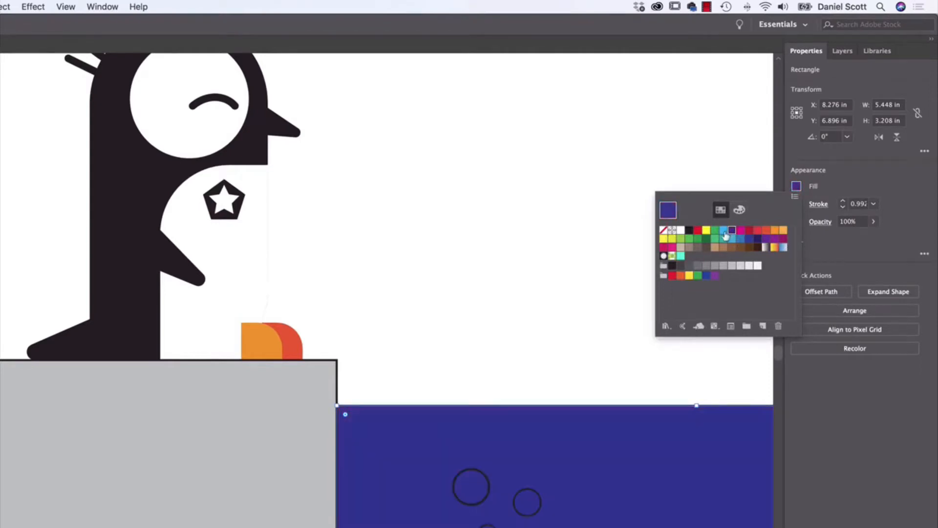
{"action": "left_click", "coordinate": [724, 230]}
{"action": "left_click", "coordinate": [757, 231]}
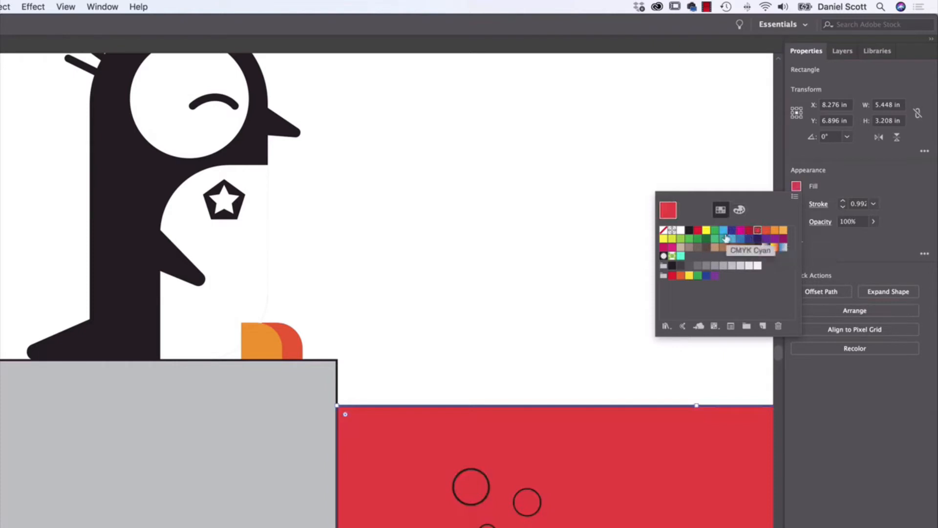
- Mix a light blue fill of #4ae3ff for the water rectangle and remove its stroke
{"action": "left_click", "coordinate": [739, 211]}
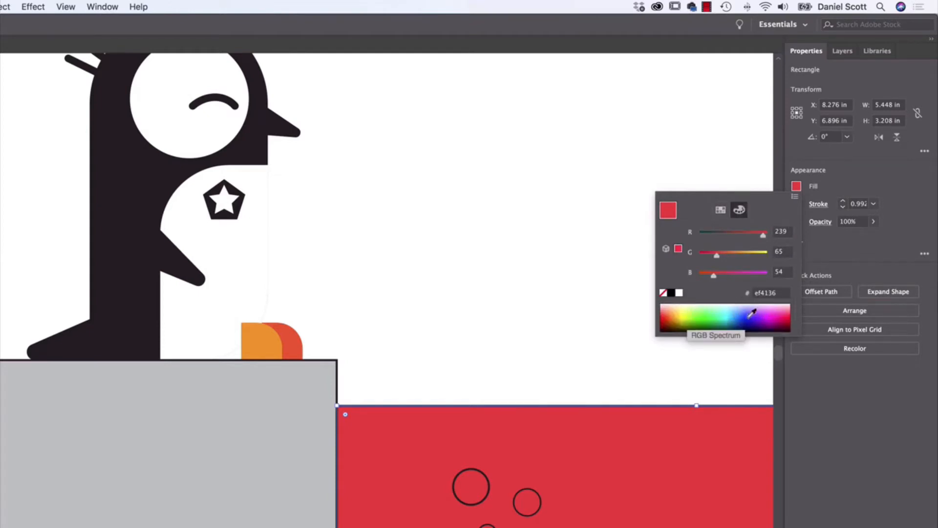
{"action": "left_click_drag", "start_coordinate": [689, 308], "coordinate": [736, 310]}
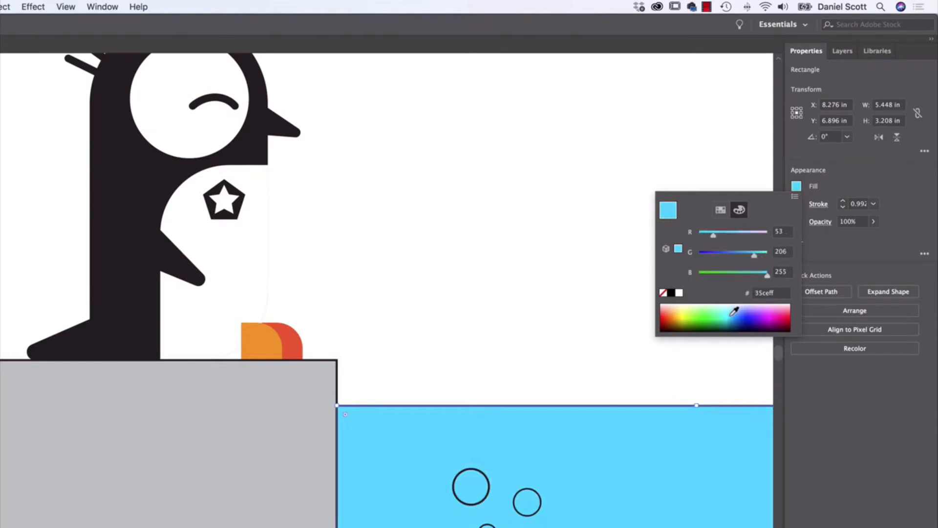
{"action": "left_click", "coordinate": [731, 309]}
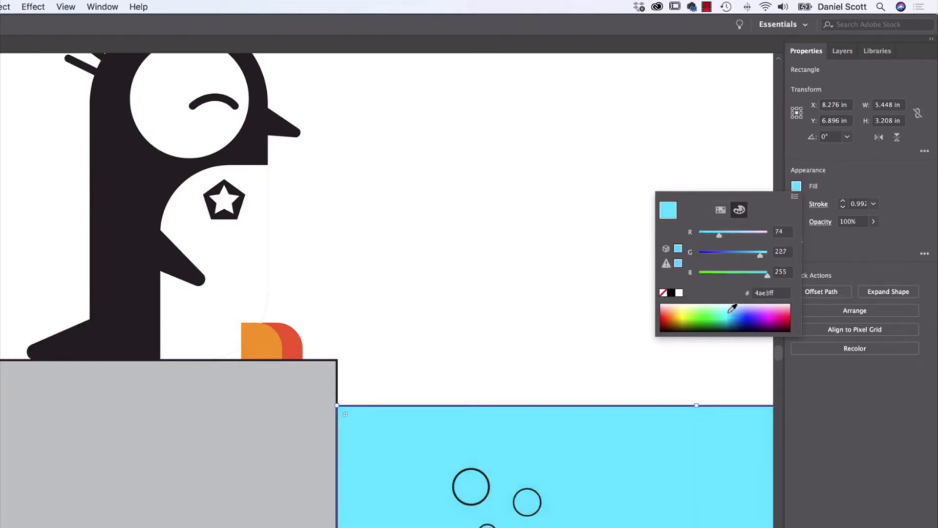
{"action": "left_click", "coordinate": [857, 185]}
{"action": "left_click", "coordinate": [796, 203]}
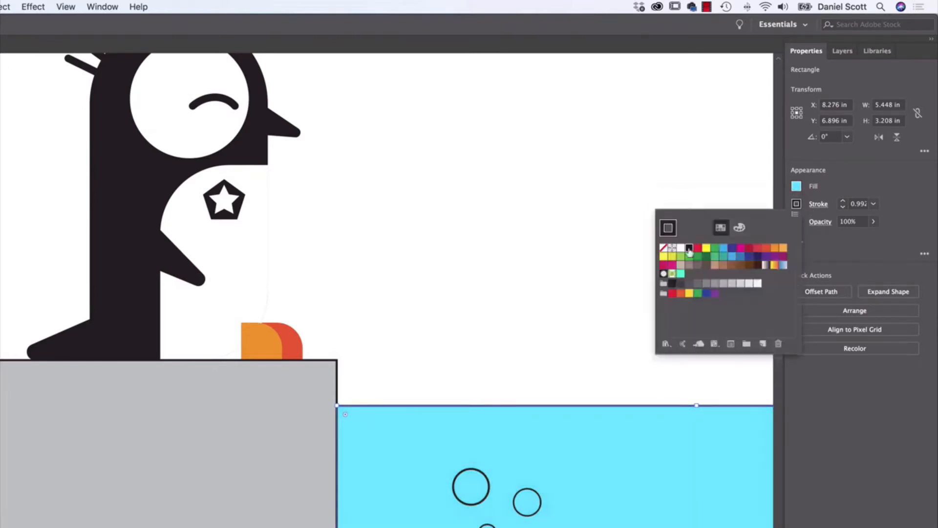
{"action": "left_click", "coordinate": [663, 248]}
- Remove the stroke from the gray ground rectangle
{"action": "left_click", "coordinate": [327, 376]}
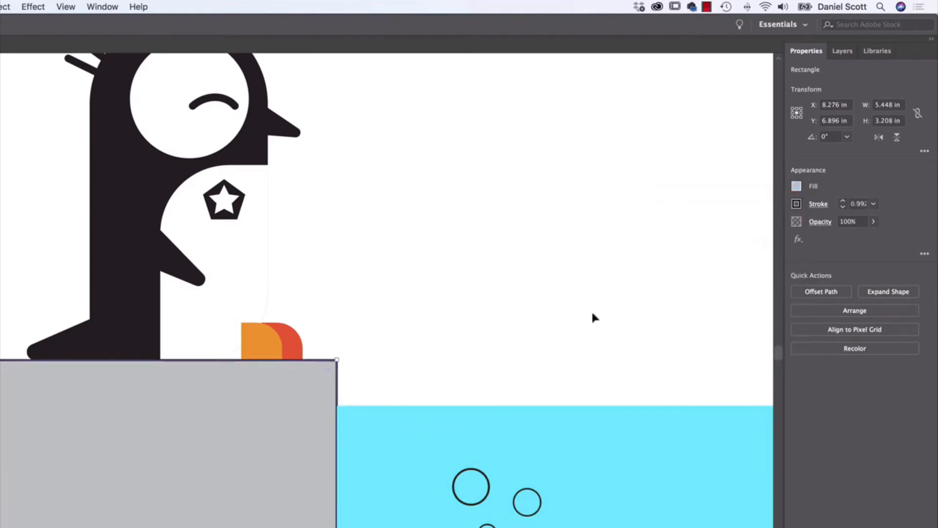
{"action": "left_click", "coordinate": [796, 204]}
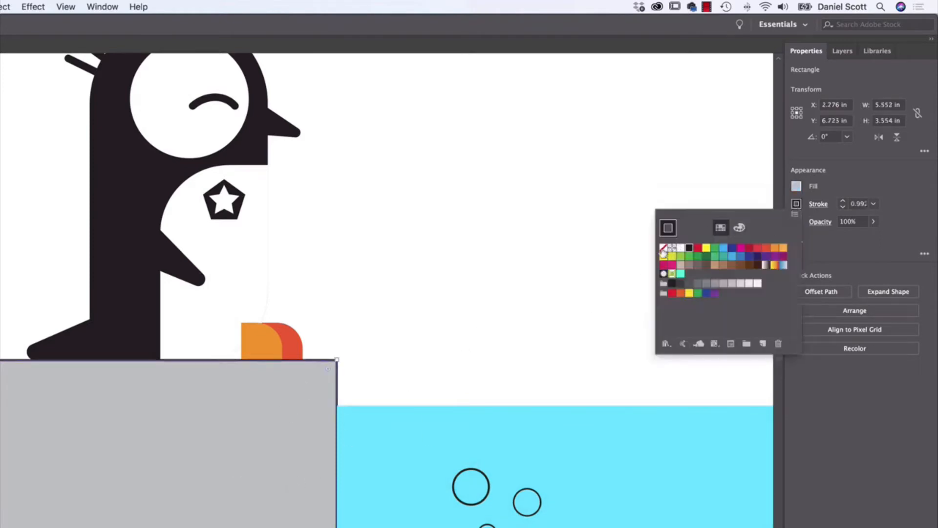
{"action": "left_click", "coordinate": [663, 248]}
- Select all seven bubble circles in the water together and fill them with white
{"action": "left_click", "coordinate": [489, 486]}
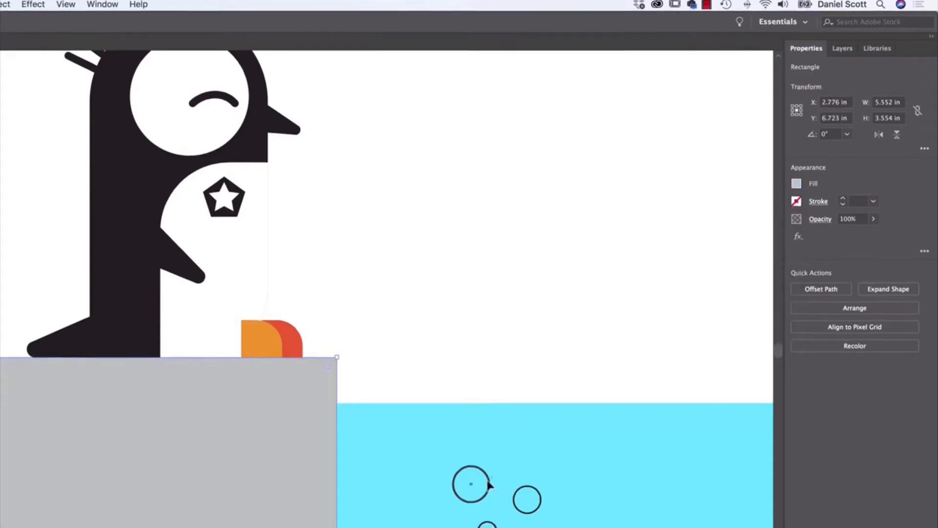
{"action": "left_click", "coordinate": [520, 511], "text": "shift"}
{"action": "left_click", "coordinate": [494, 399], "text": "shift"}
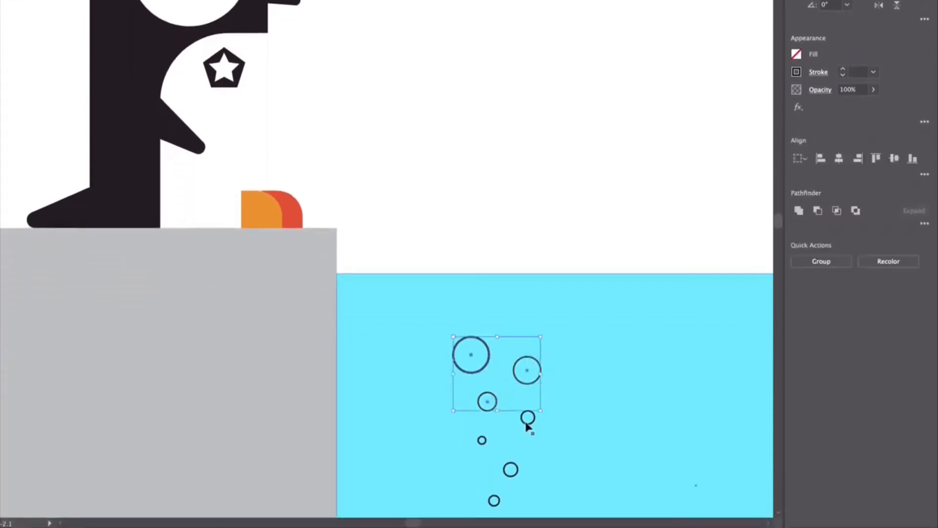
{"action": "left_click", "coordinate": [528, 423], "text": "shift"}
{"action": "left_click", "coordinate": [510, 469], "text": "shift"}
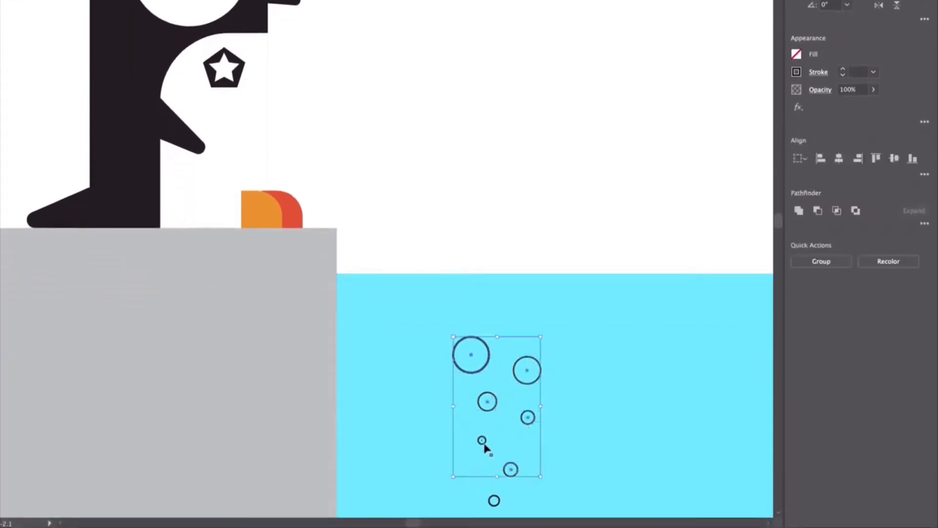
{"action": "left_click", "coordinate": [482, 441], "text": "shift"}
{"action": "left_click", "coordinate": [494, 499], "text": "shift"}
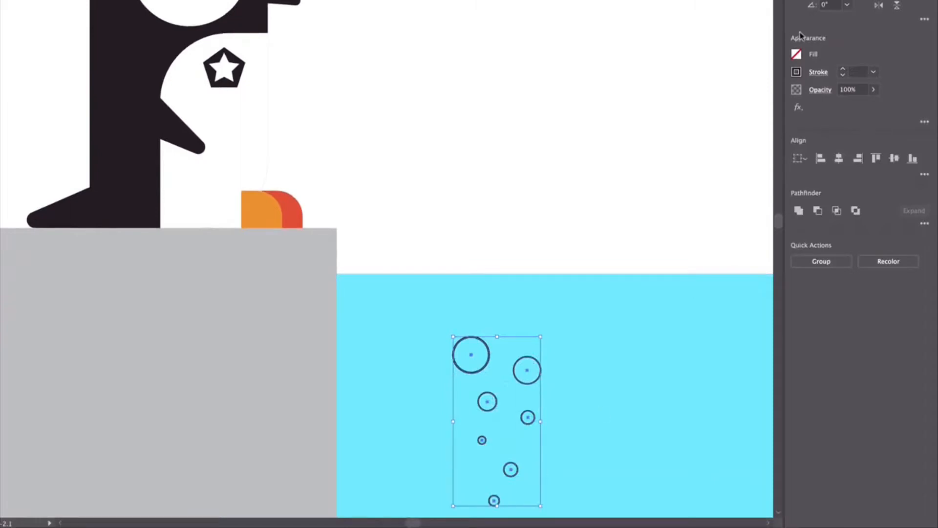
{"action": "left_click", "coordinate": [796, 54]}
{"action": "left_click", "coordinate": [680, 161]}
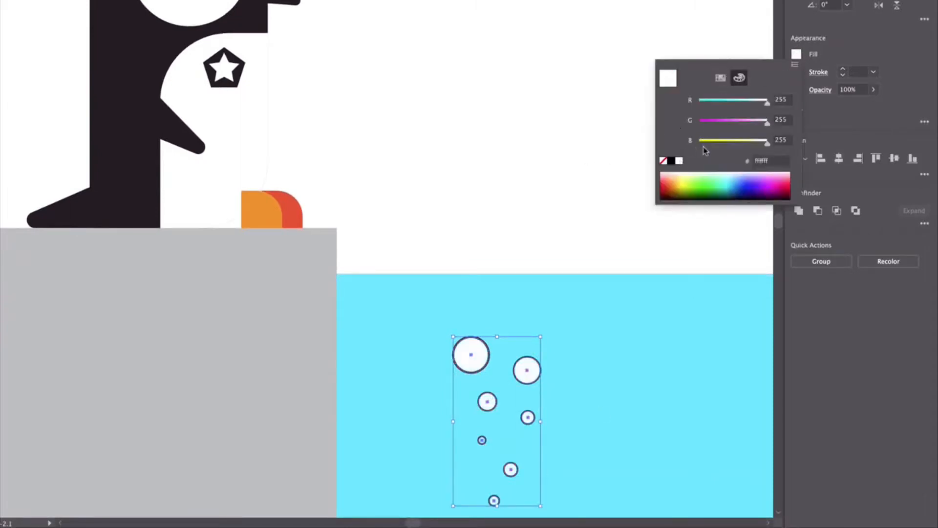
{"action": "left_click", "coordinate": [720, 79]}
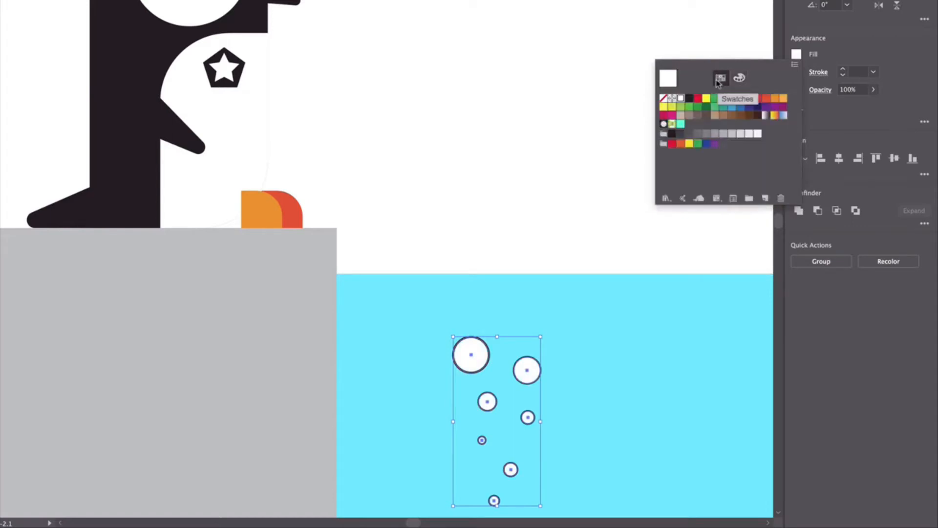
{"action": "left_click", "coordinate": [861, 37]}
- Remove the stroke from the seven selected bubbles and deselect them
{"action": "left_click", "coordinate": [796, 71]}
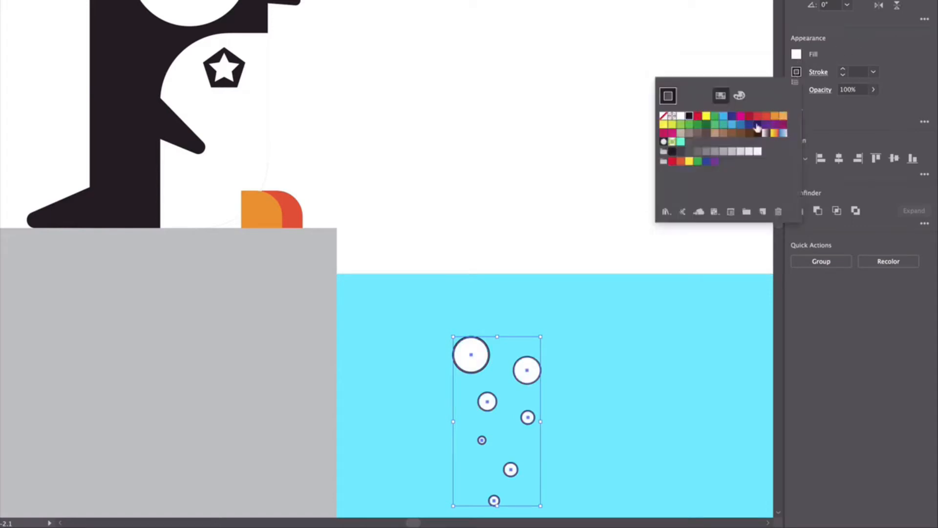
{"action": "left_click", "coordinate": [663, 115]}
{"action": "left_click", "coordinate": [546, 69]}
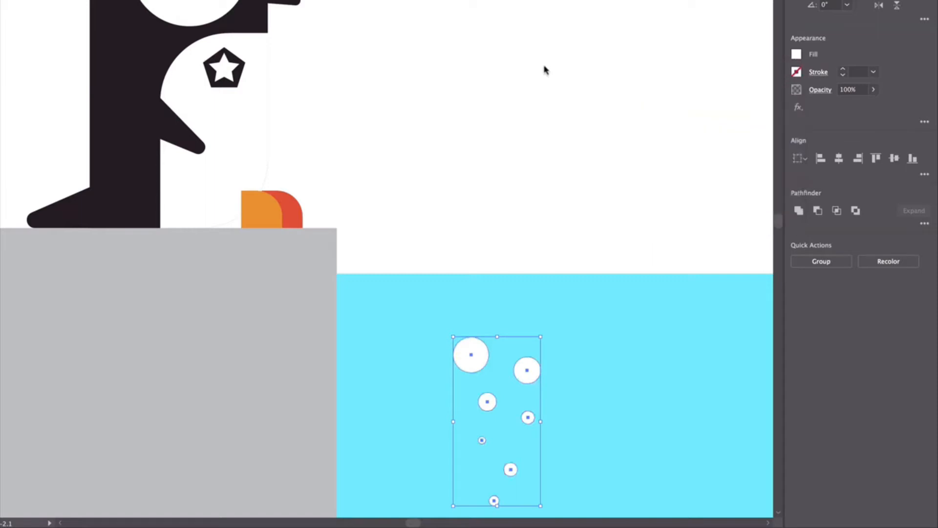
{"action": "left_click", "coordinate": [560, 116]}
- Draw an 11 by 8.5 in rectangle covering the whole artboard and fill it with the lightest gray swatch
{"action": "key", "text": "ctrl+minus"}
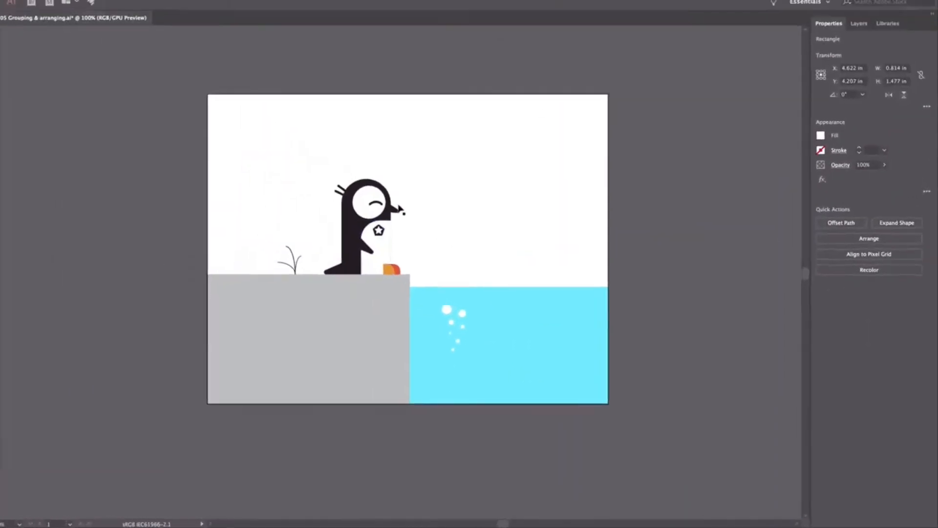
{"action": "left_click", "coordinate": [9, 144]}
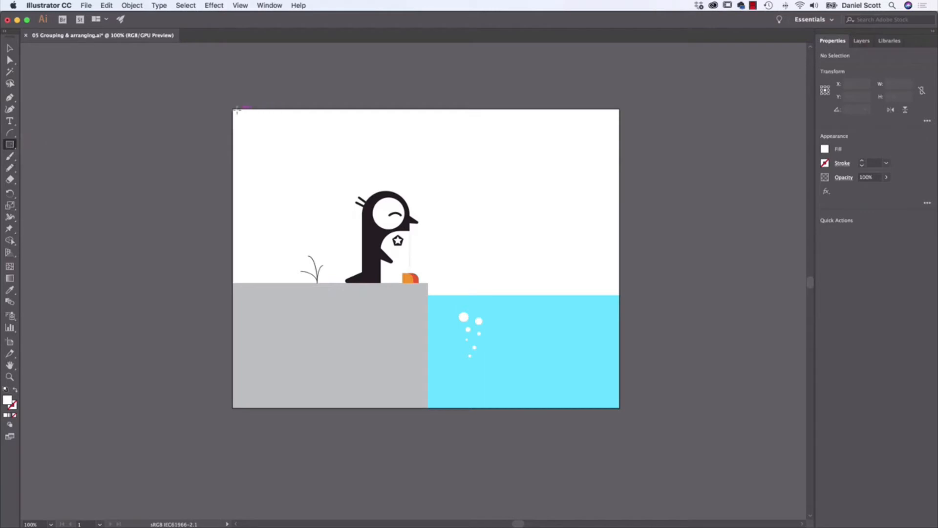
{"action": "left_click_drag", "start_coordinate": [233, 109], "coordinate": [619, 407]}
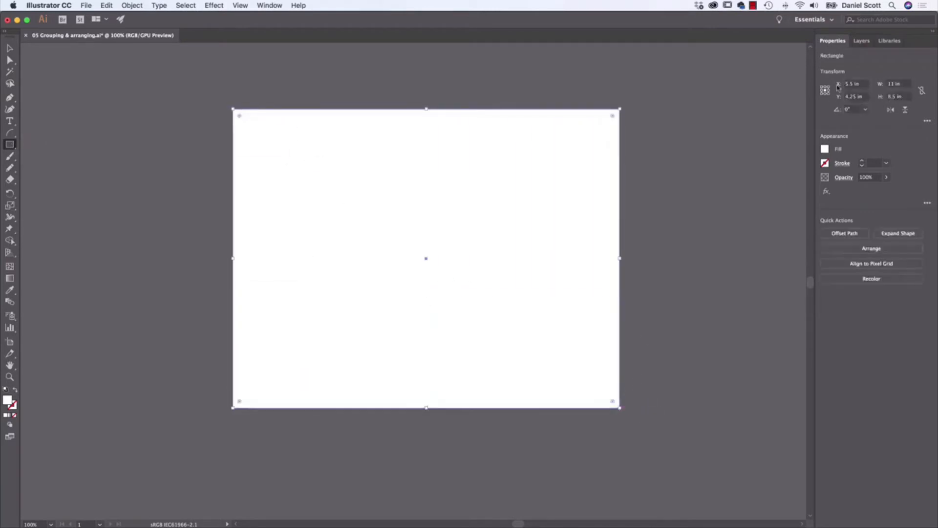
{"action": "left_click", "coordinate": [824, 149]}
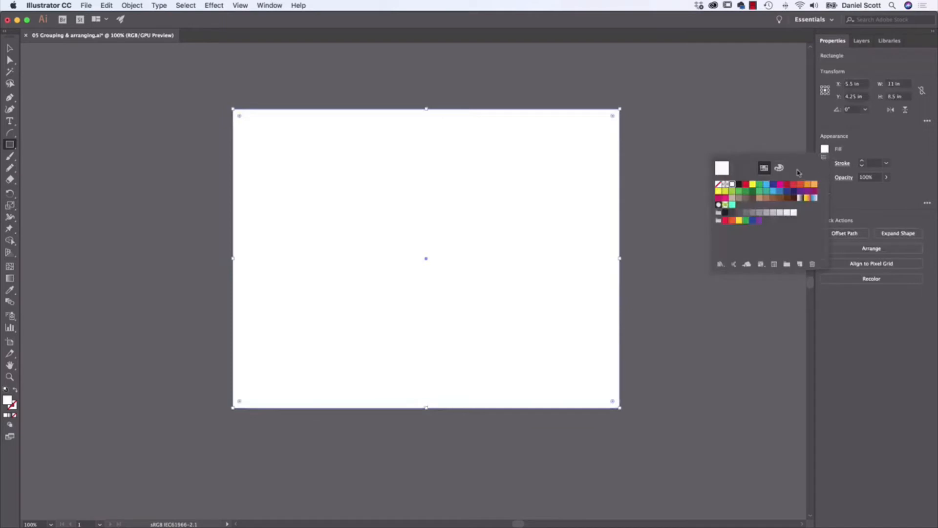
{"action": "left_click", "coordinate": [793, 213]}
{"action": "left_click", "coordinate": [794, 213]}
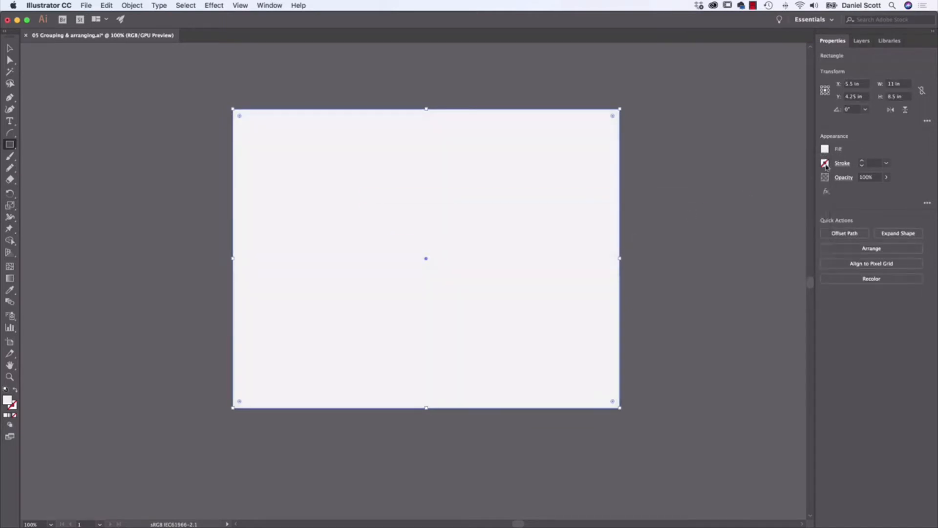
- Send the light gray background rectangle behind all the other artwork and deselect it
{"action": "left_click", "coordinate": [870, 250]}
{"action": "left_click", "coordinate": [868, 288]}
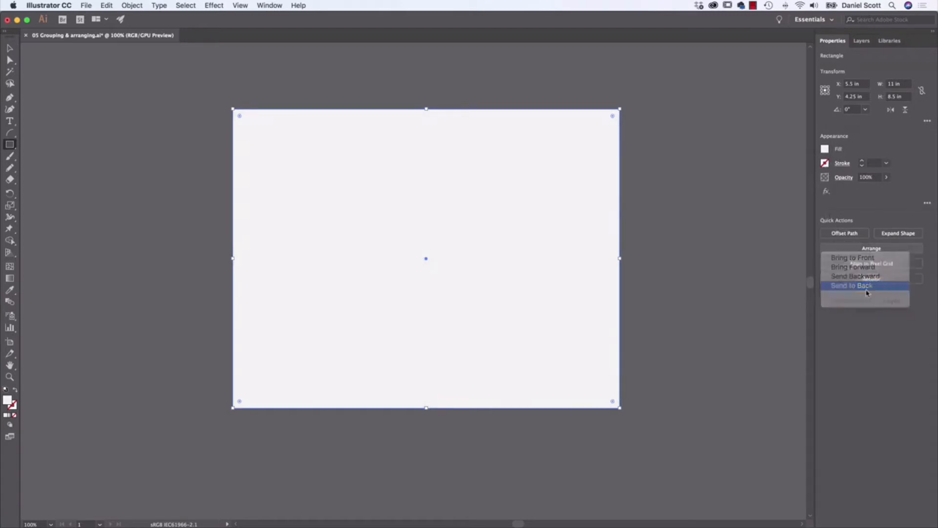
{"action": "left_click", "coordinate": [10, 48]}
{"action": "left_click", "coordinate": [95, 145]}
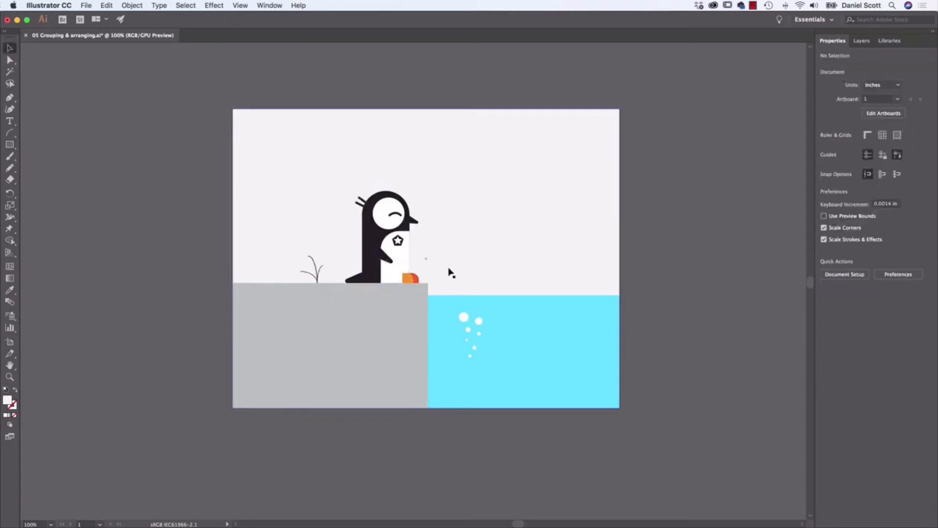
- Square off the rounded lower-right corner of the penguin's white belly shape behind the feet
{"action": "scroll", "coordinate": [411, 269], "scroll_direction": "up", "scroll_amount": 1}
{"action": "key", "text": "super+equal"}
{"action": "key", "text": "super+equal"}
{"action": "key", "text": "super+equal"}
{"action": "key", "text": "super+equal"}
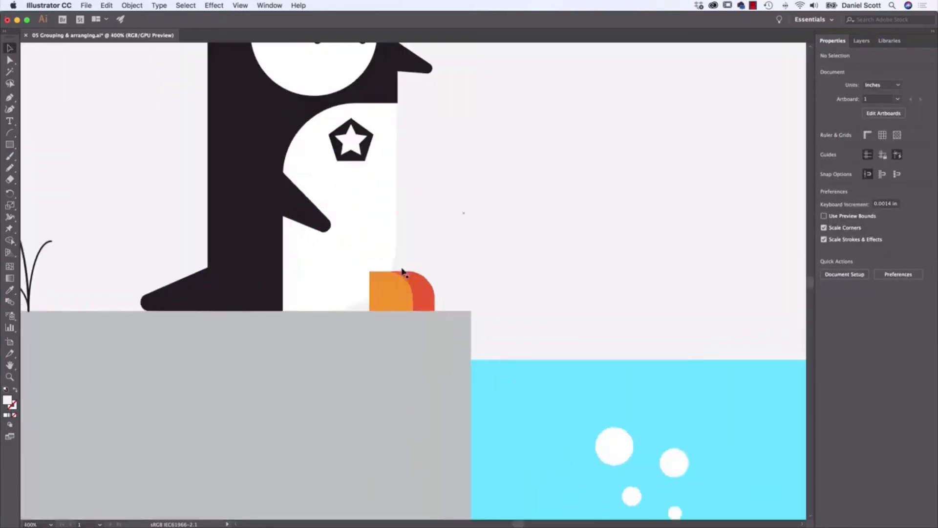
{"action": "left_click", "coordinate": [361, 267]}
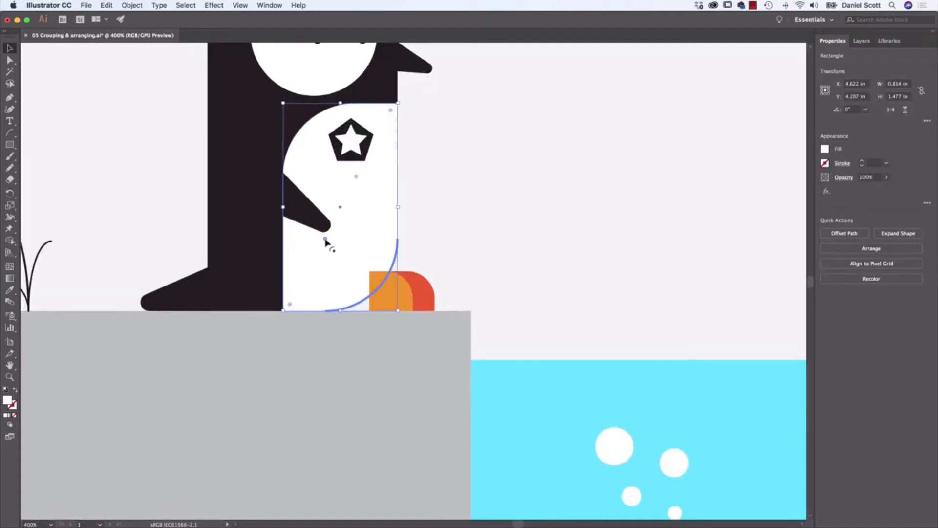
{"action": "left_click_drag", "start_coordinate": [324, 239], "coordinate": [429, 324]}
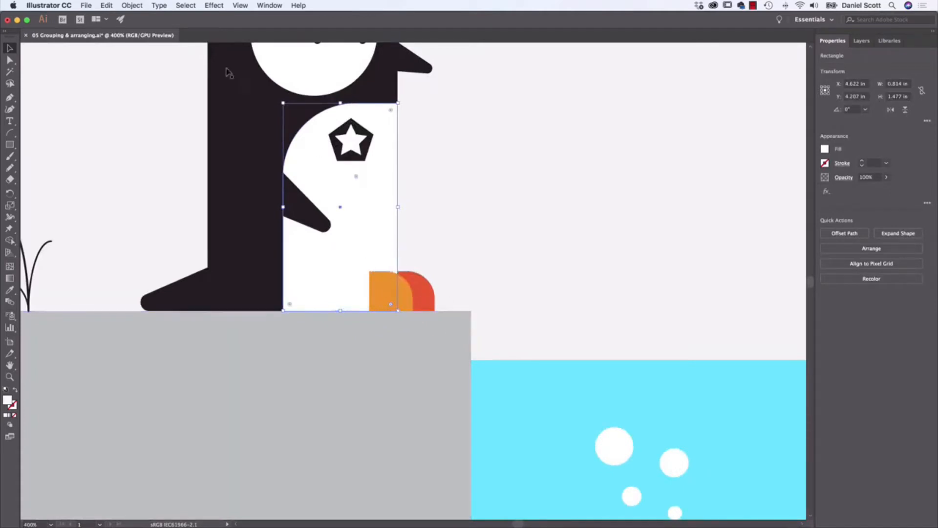
- Shift the penguin's orange foot slightly left along the ground and deselect it
{"action": "left_click", "coordinate": [525, 202]}
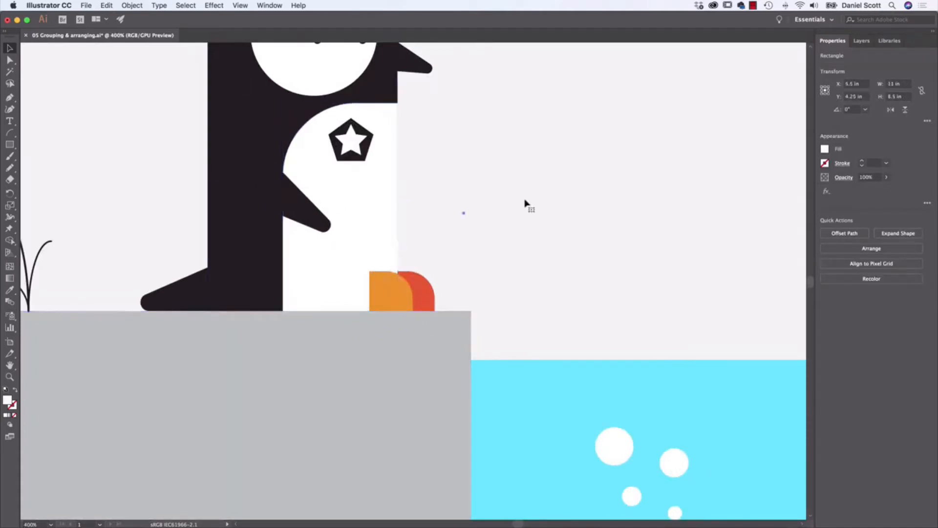
{"action": "left_click_drag", "start_coordinate": [408, 288], "coordinate": [399, 288]}
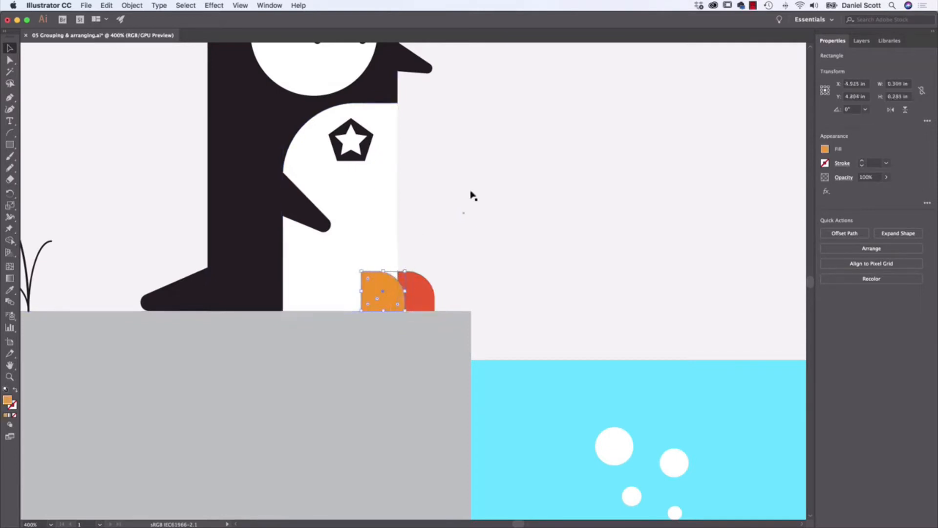
{"action": "left_click", "coordinate": [559, 173]}
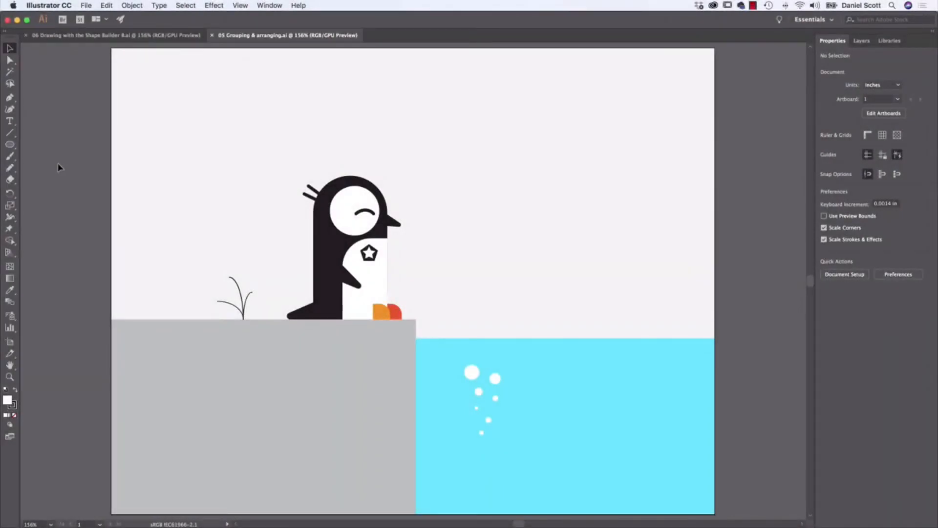
- Compare the open Shape Builder penguin document with 05 Grouping & arranging.ai and inspect the shape of the penguin's eye
{"action": "left_click", "coordinate": [93, 36]}
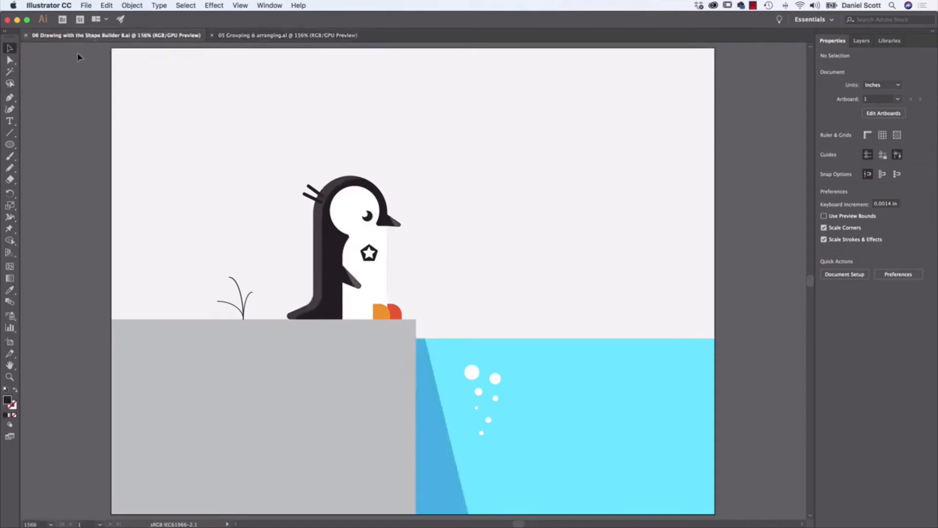
{"action": "left_click", "coordinate": [264, 38]}
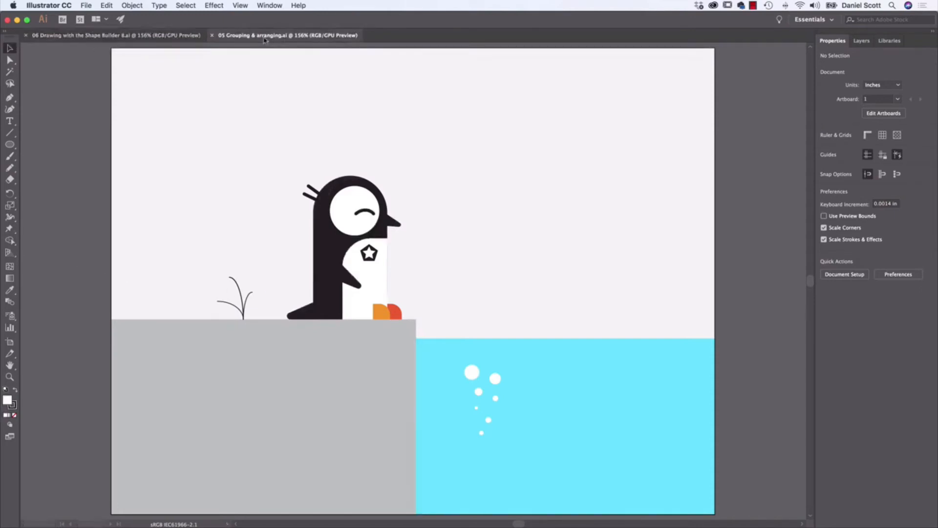
{"action": "left_click", "coordinate": [150, 36]}
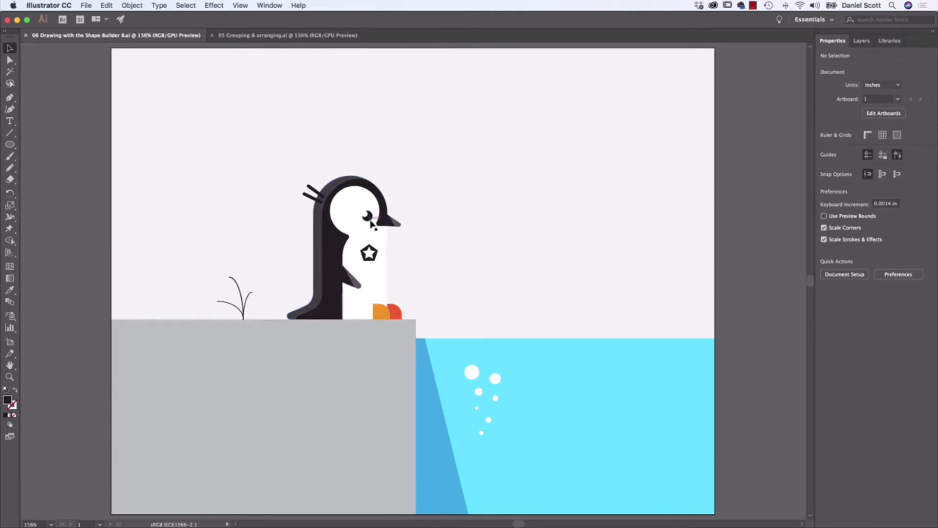
{"action": "left_click", "coordinate": [369, 218]}
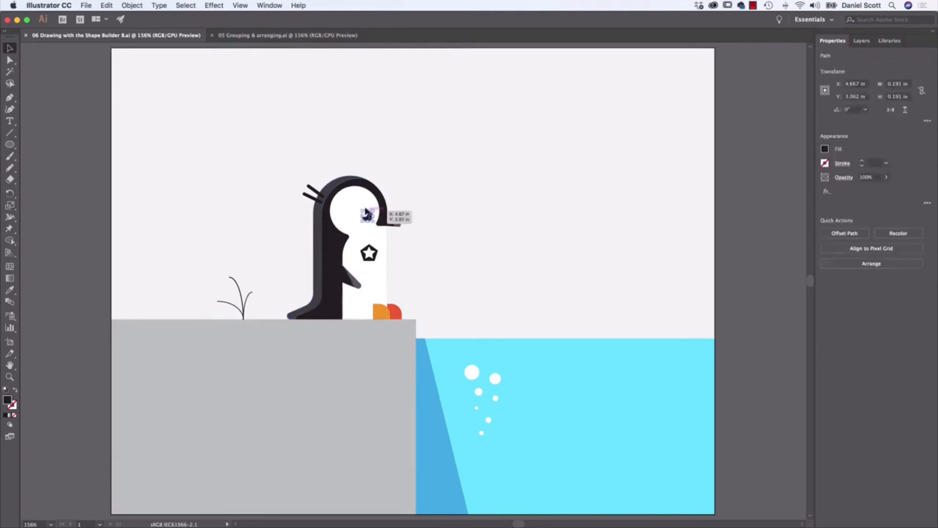
{"action": "left_click", "coordinate": [81, 196]}
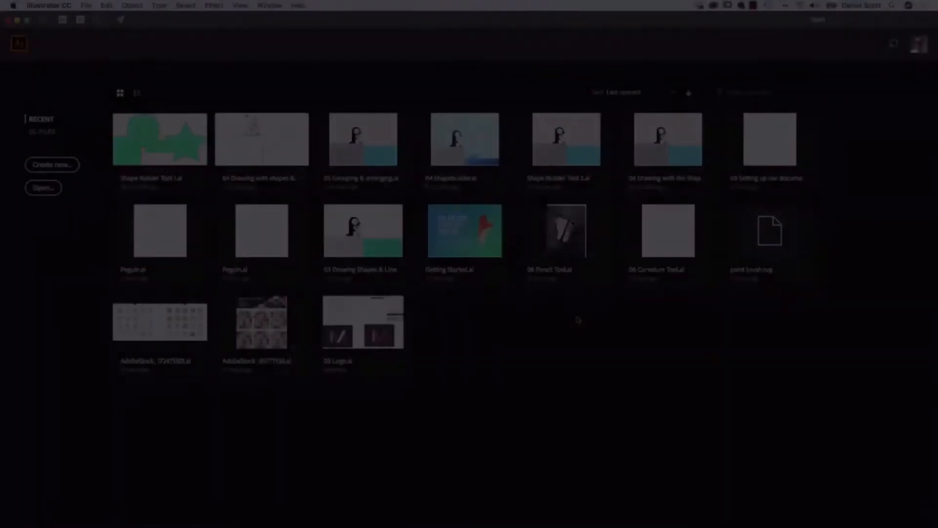
- Open Shape Builder Tool 1.ai from the Exercise Files folder
{"action": "left_click", "coordinate": [86, 5]}
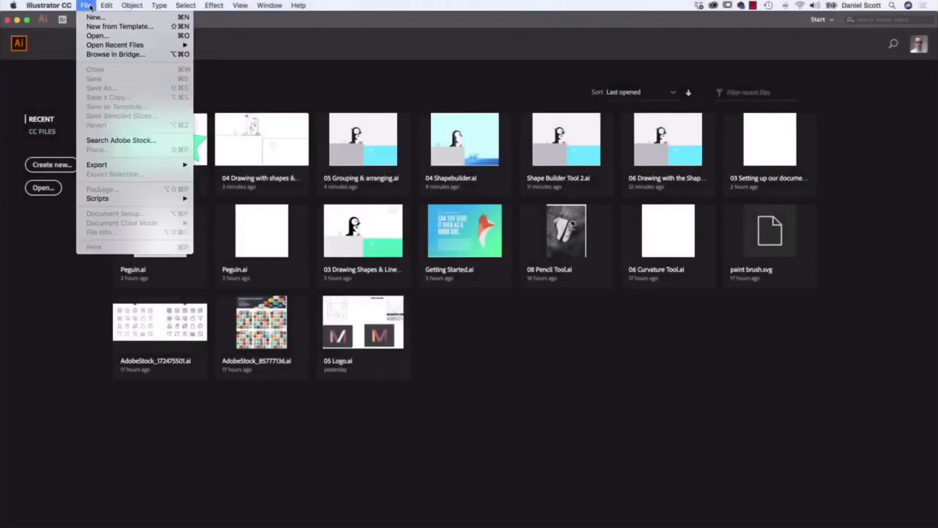
{"action": "left_click", "coordinate": [95, 36]}
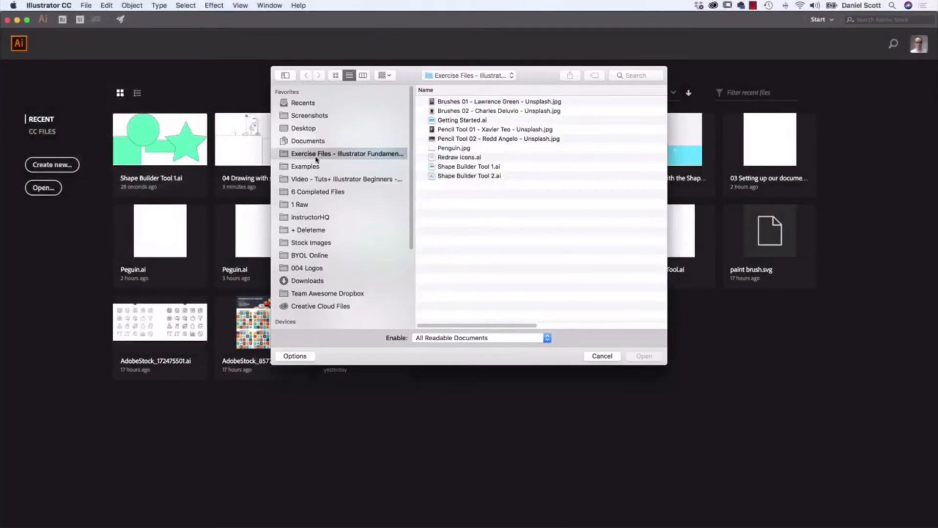
{"action": "left_click", "coordinate": [467, 169]}
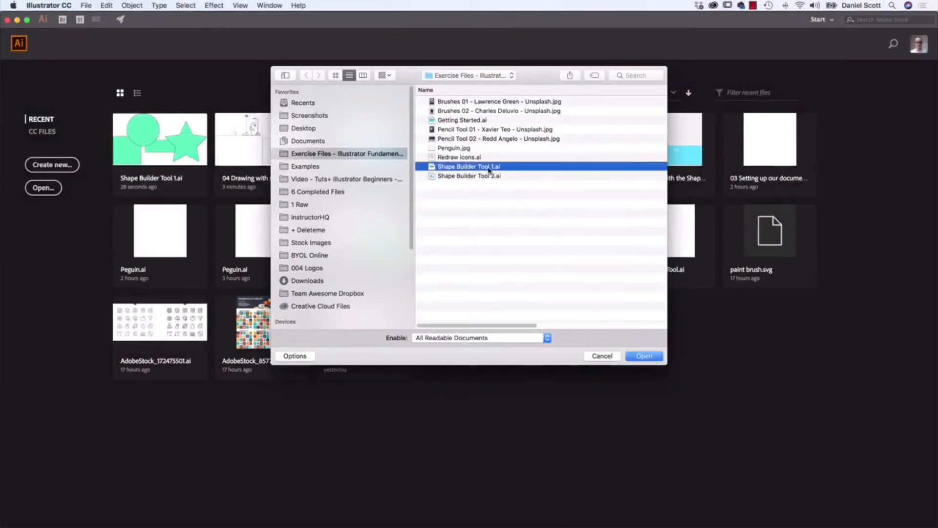
{"action": "left_click", "coordinate": [644, 356]}
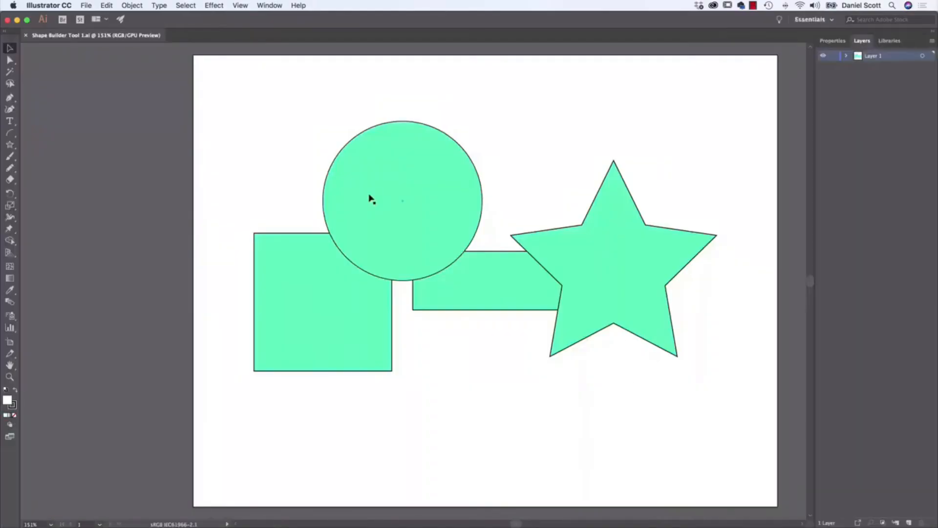
- Move the star right and slightly down, and nudge the circle down, keeping both overlapping their neighbouring shapes
{"action": "left_click_drag", "start_coordinate": [635, 238], "coordinate": [659, 244]}
{"action": "left_click_drag", "start_coordinate": [399, 202], "coordinate": [379, 262]}
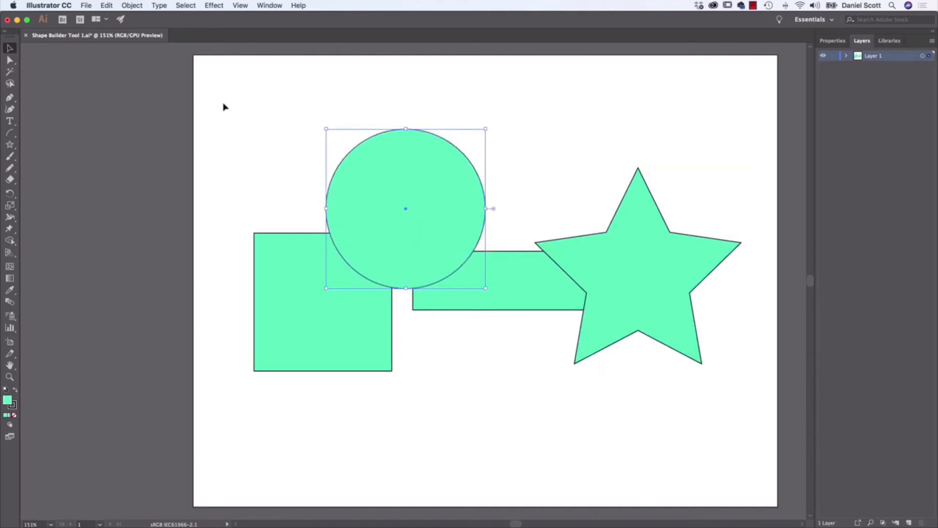
{"action": "left_click_drag", "start_coordinate": [224, 106], "coordinate": [746, 411]}
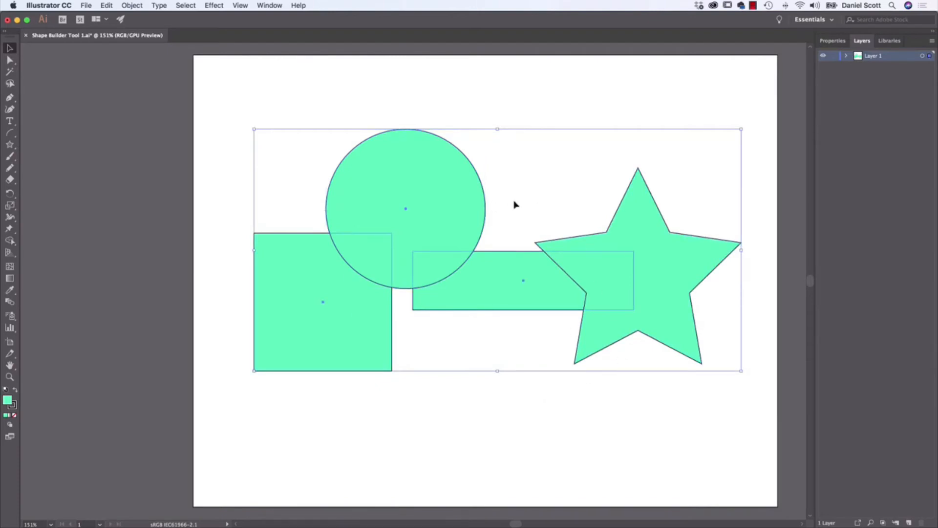
{"action": "left_click", "coordinate": [255, 105]}
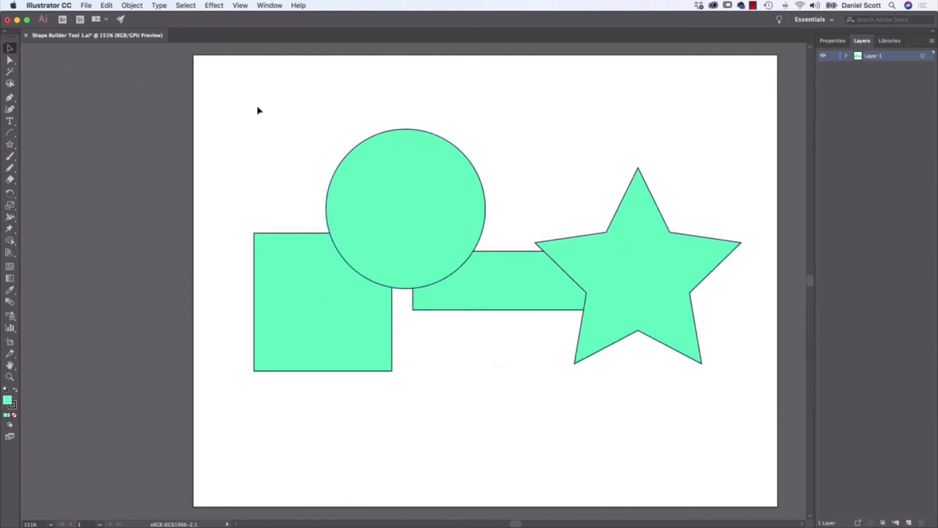
{"action": "left_click_drag", "start_coordinate": [239, 99], "coordinate": [762, 408]}
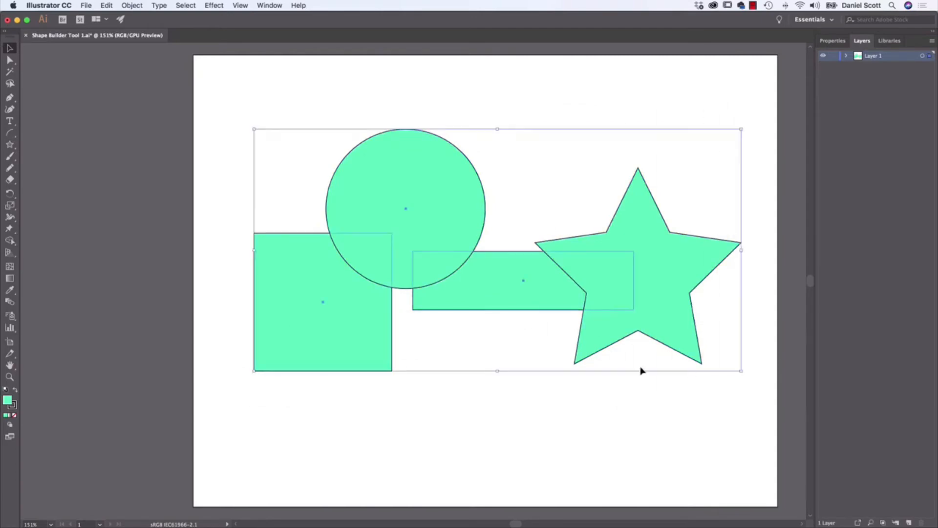
{"action": "left_click", "coordinate": [558, 433]}
- Select the square, circle, rectangle and star together and merge the circle with the square using the Shape Builder tool
{"action": "left_click", "coordinate": [385, 336]}
{"action": "left_click", "coordinate": [401, 248], "text": "shift"}
{"action": "left_click", "coordinate": [519, 286], "text": "shift"}
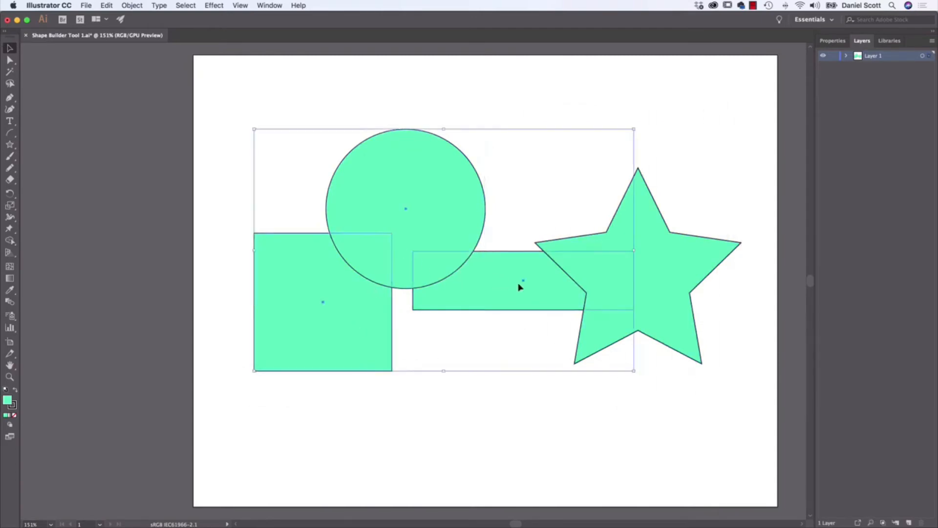
{"action": "left_click", "coordinate": [662, 293], "text": "shift"}
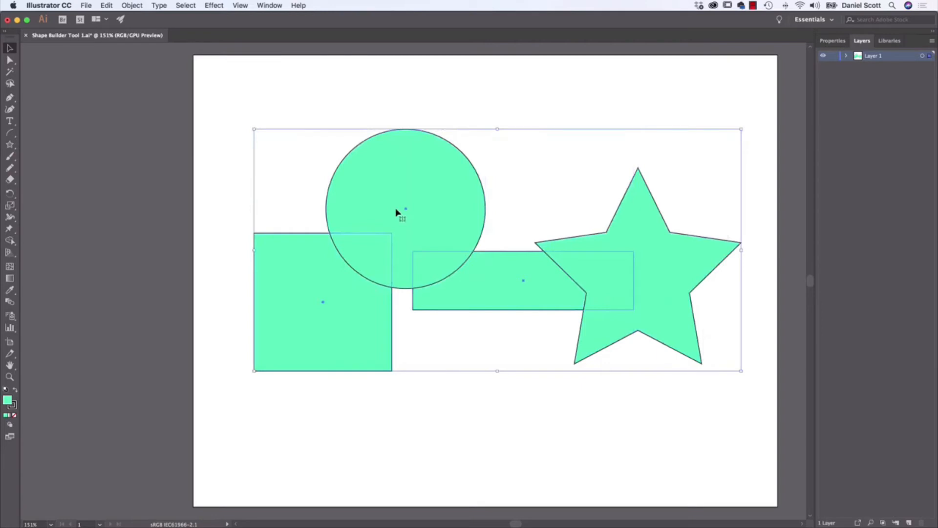
{"action": "left_click", "coordinate": [11, 241]}
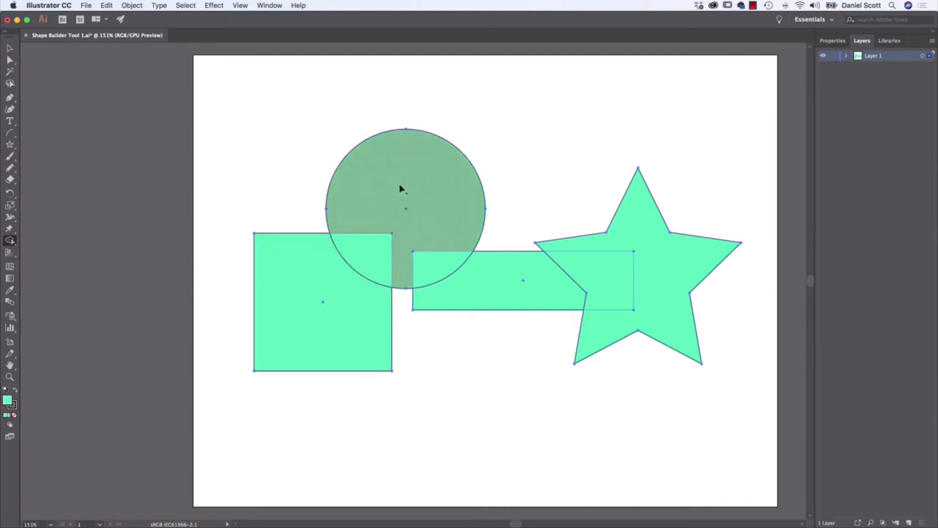
{"action": "left_click_drag", "start_coordinate": [399, 186], "coordinate": [396, 194]}
{"action": "left_click_drag", "start_coordinate": [377, 231], "coordinate": [337, 286]}
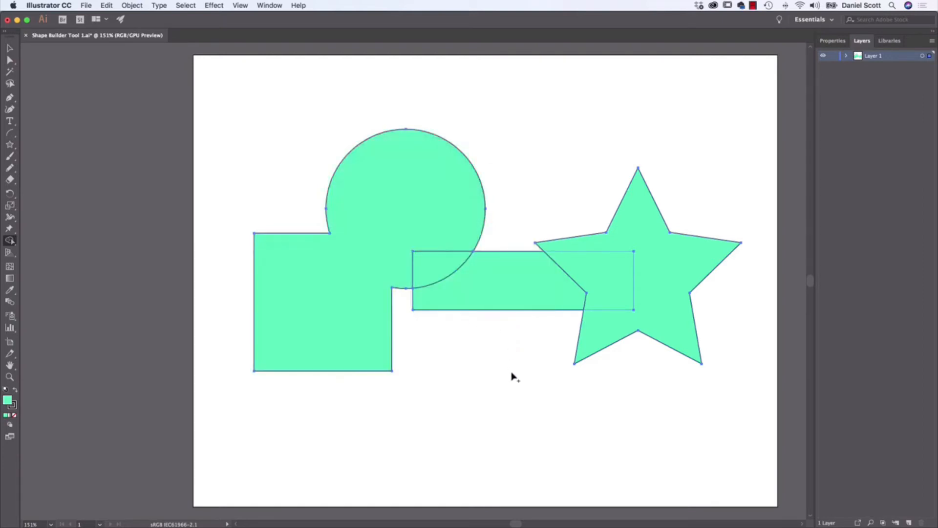
- Try moving the merged circle-and-square shape away from the rectangle, and undo the move
{"action": "left_click", "coordinate": [10, 48]}
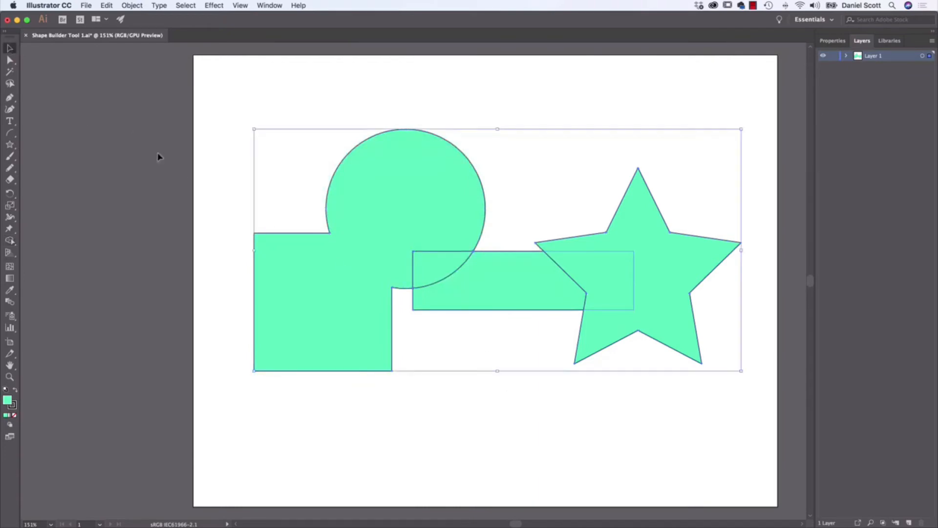
{"action": "left_click", "coordinate": [449, 103]}
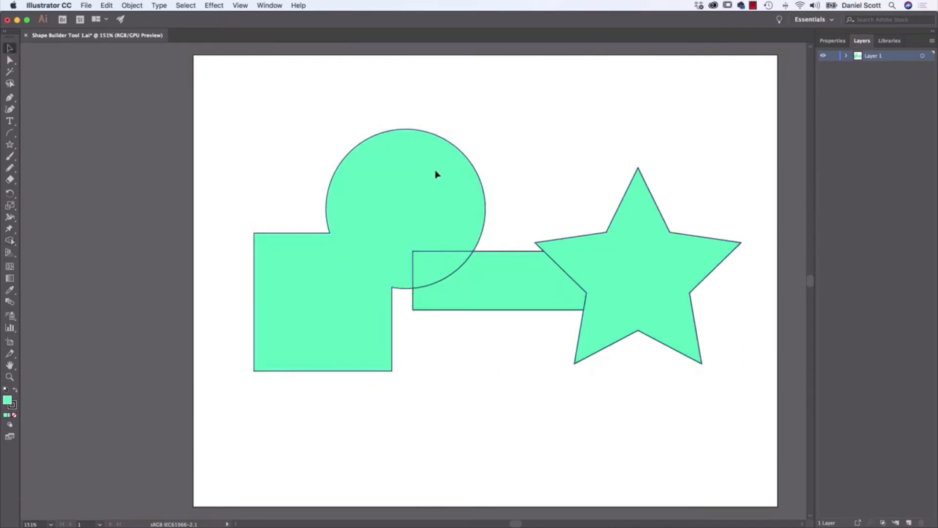
{"action": "left_click_drag", "start_coordinate": [436, 181], "coordinate": [399, 167]}
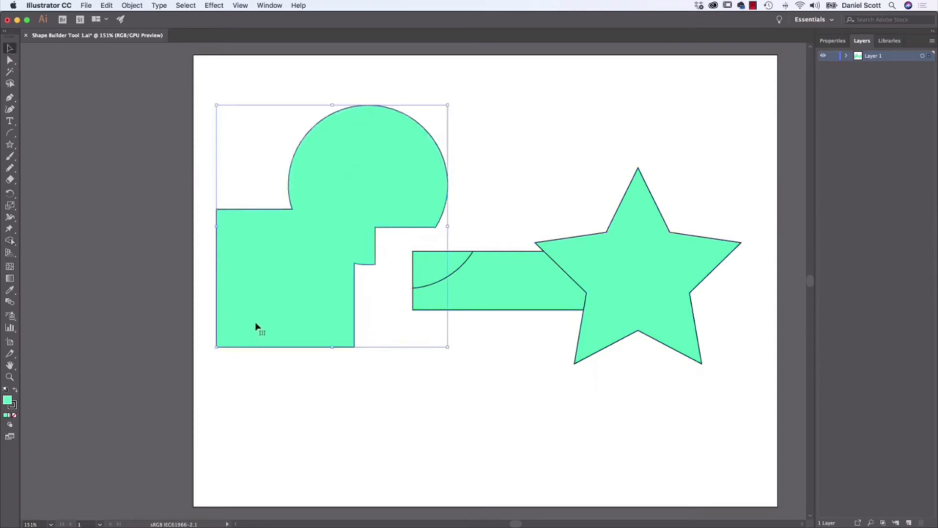
{"action": "key", "text": "super+z"}
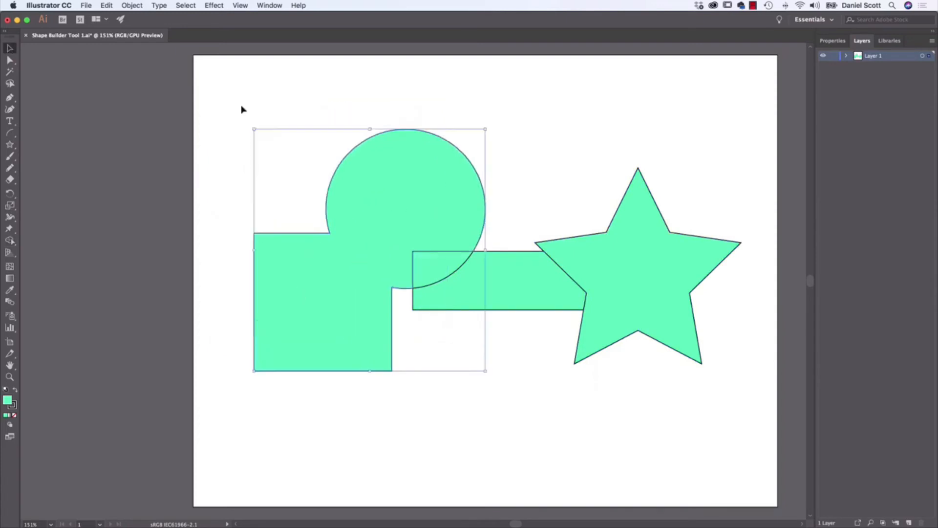
- Select all the shapes and remove the part of the rectangle between the circle and the star with the Shape Builder tool
{"action": "left_click_drag", "start_coordinate": [241, 109], "coordinate": [737, 425]}
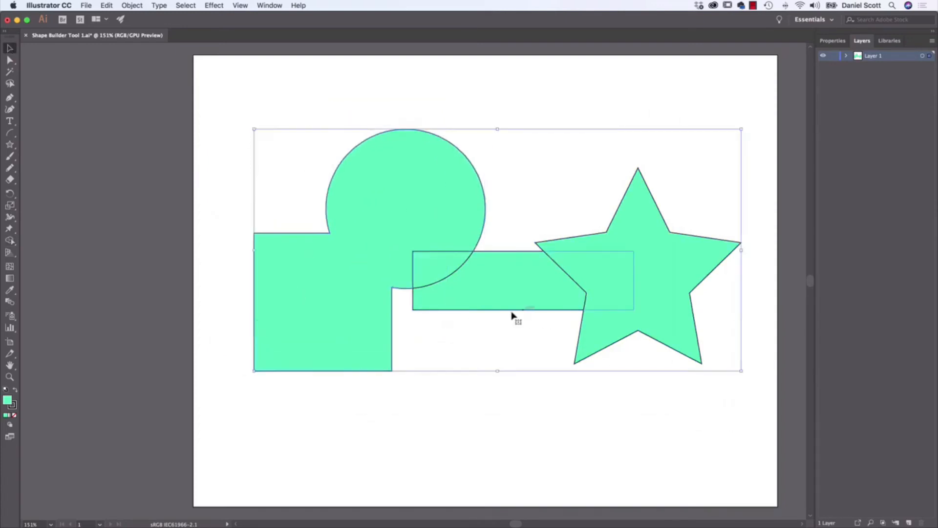
{"action": "left_click", "coordinate": [10, 240]}
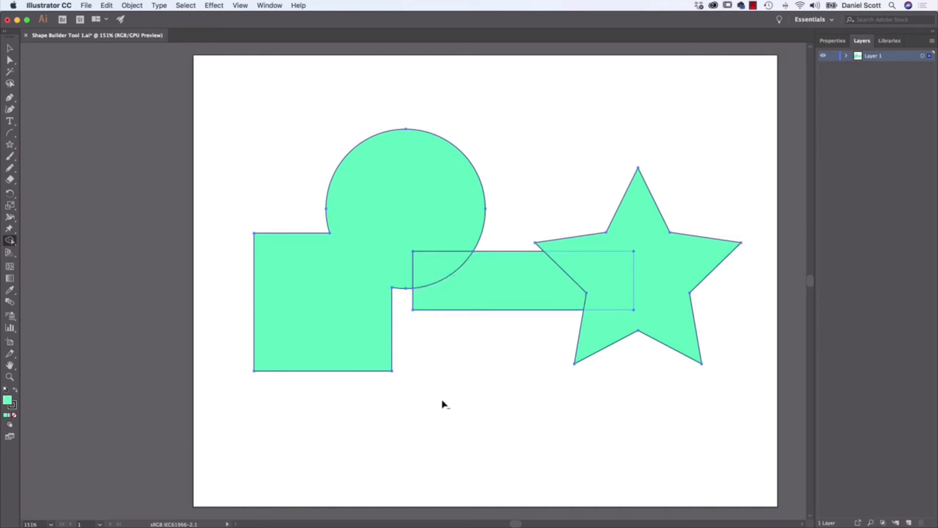
{"action": "left_click", "coordinate": [496, 266], "text": "alt"}
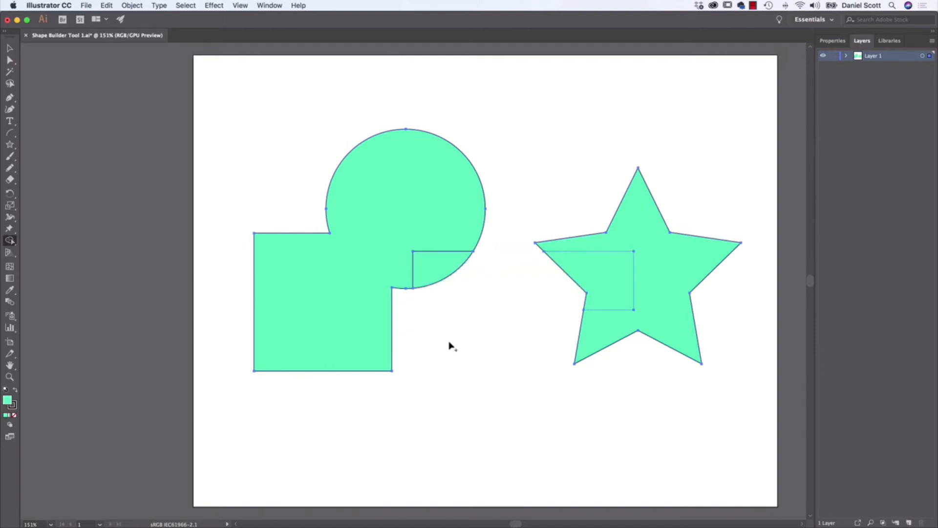
- Merge the leftover rectangle piece into the circle and cut the overlapping rectangle area out of the star
{"action": "left_click_drag", "start_coordinate": [450, 235], "coordinate": [436, 274]}
{"action": "left_click", "coordinate": [590, 280], "text": "alt"}
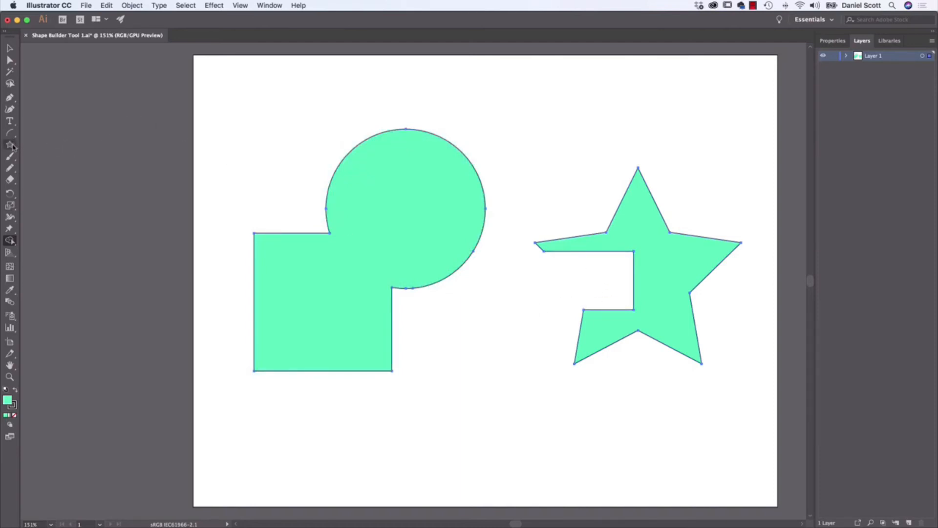
- Draw a wide rectangle across the circle-and-square shape and the star, and select all the shapes
{"action": "left_click_drag", "start_coordinate": [10, 146], "coordinate": [53, 144]}
{"action": "mouse_move", "coordinate": [279, 206]}
{"action": "left_mouse_down"}
{"action": "mouse_move", "coordinate": [632, 307]}
{"action": "mouse_move", "coordinate": [725, 285]}
{"action": "left_mouse_up"}
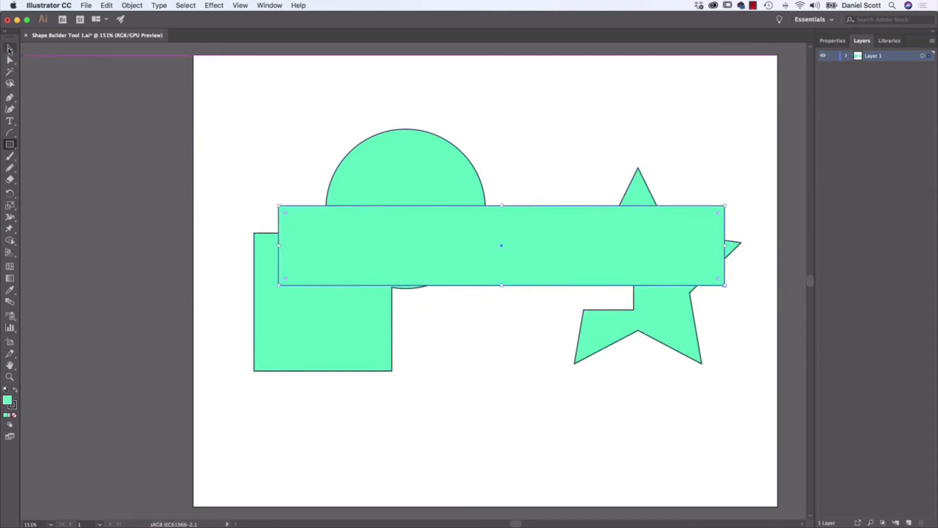
{"action": "key", "text": "v"}
{"action": "left_click_drag", "start_coordinate": [242, 109], "coordinate": [747, 412]}
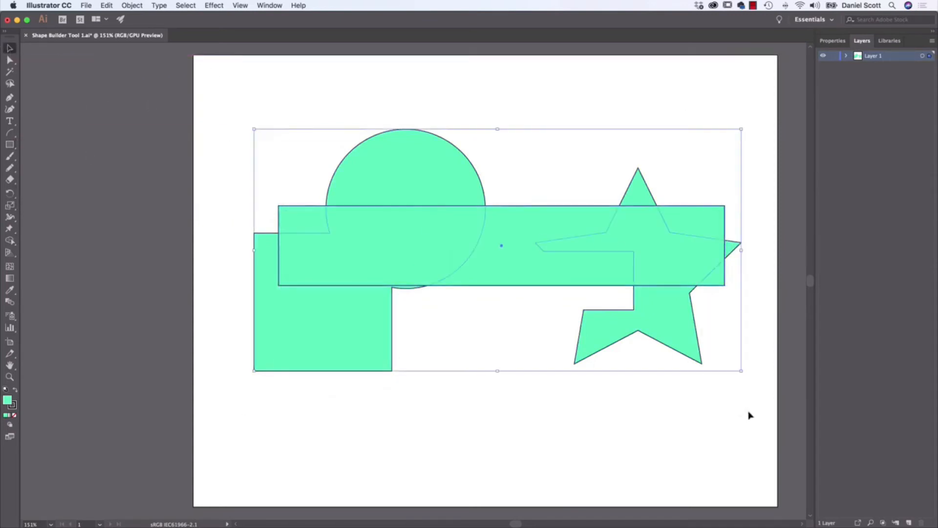
- Reposition the wide rectangle slightly lower across the circle-and-square shape and the star, and reselect all the shapes for the Shape Builder tool
{"action": "left_click", "coordinate": [9, 241]}
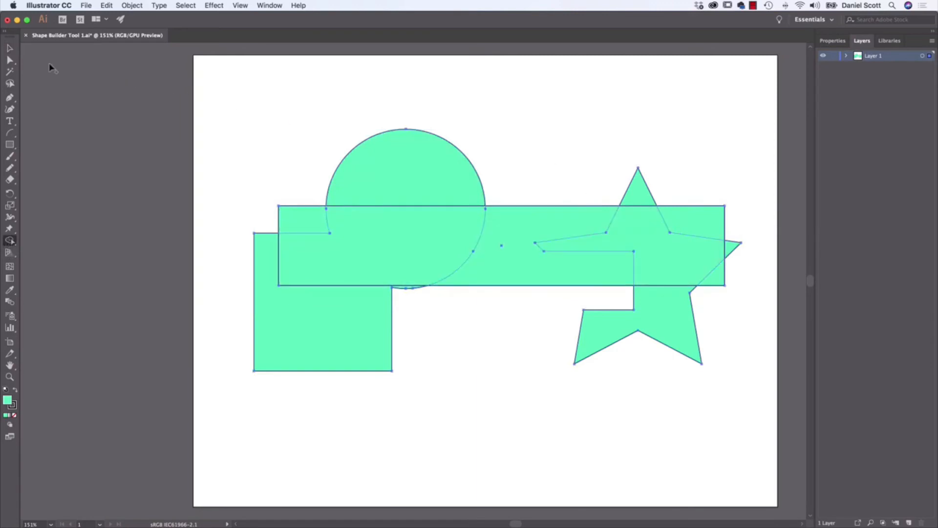
{"action": "left_click", "coordinate": [10, 48]}
{"action": "left_click", "coordinate": [405, 112]}
{"action": "left_click_drag", "start_coordinate": [534, 244], "coordinate": [529, 209]}
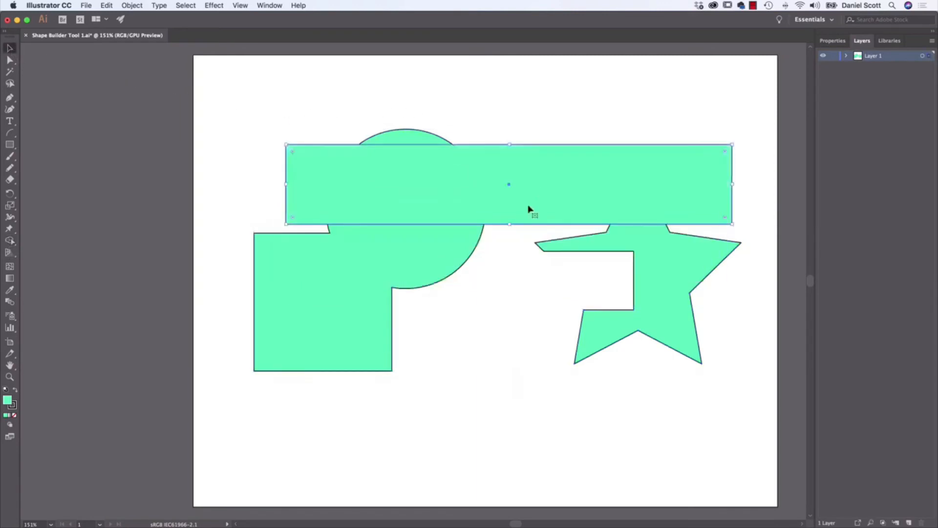
{"action": "left_click_drag", "start_coordinate": [551, 177], "coordinate": [534, 249]}
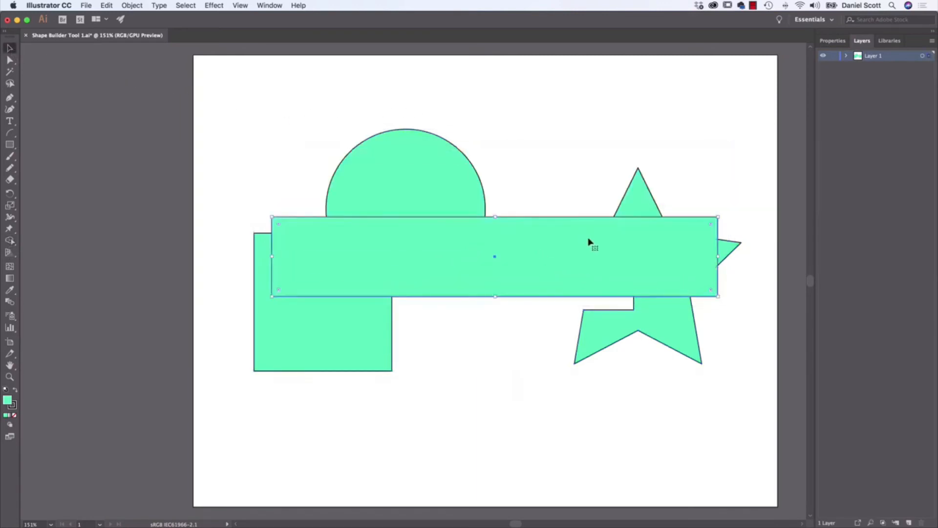
{"action": "left_click_drag", "start_coordinate": [232, 106], "coordinate": [750, 415]}
{"action": "left_click", "coordinate": [10, 240]}
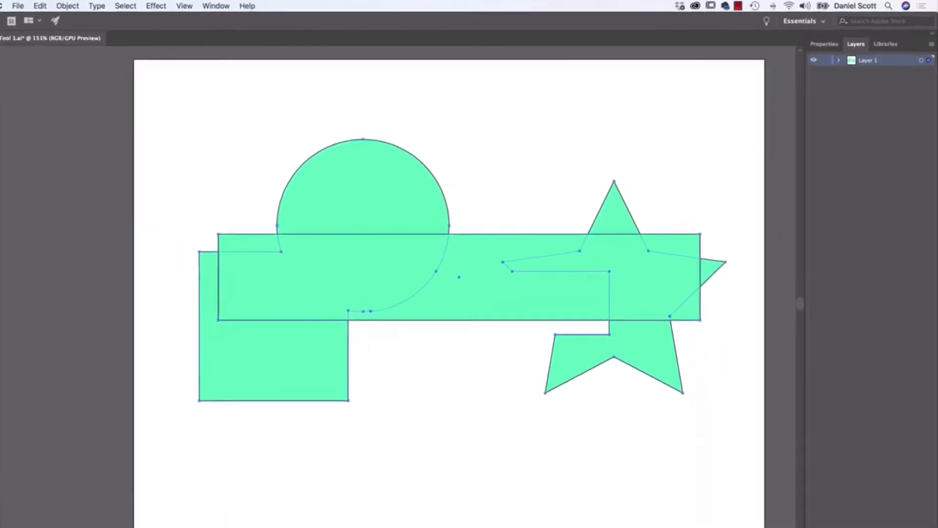
- Set the fill colour for the Shape Builder tool to the magenta swatch
{"action": "left_click", "coordinate": [811, 51]}
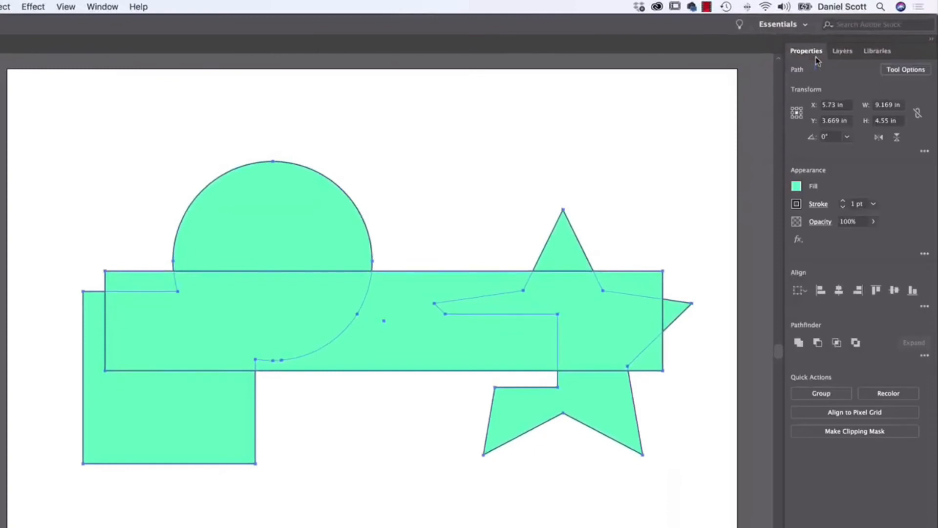
{"action": "left_click", "coordinate": [796, 186]}
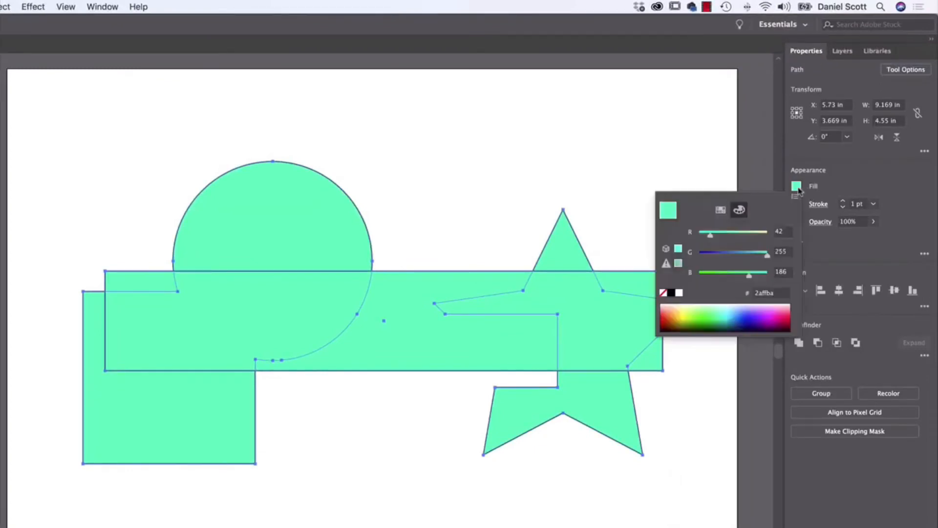
{"action": "left_click", "coordinate": [721, 211]}
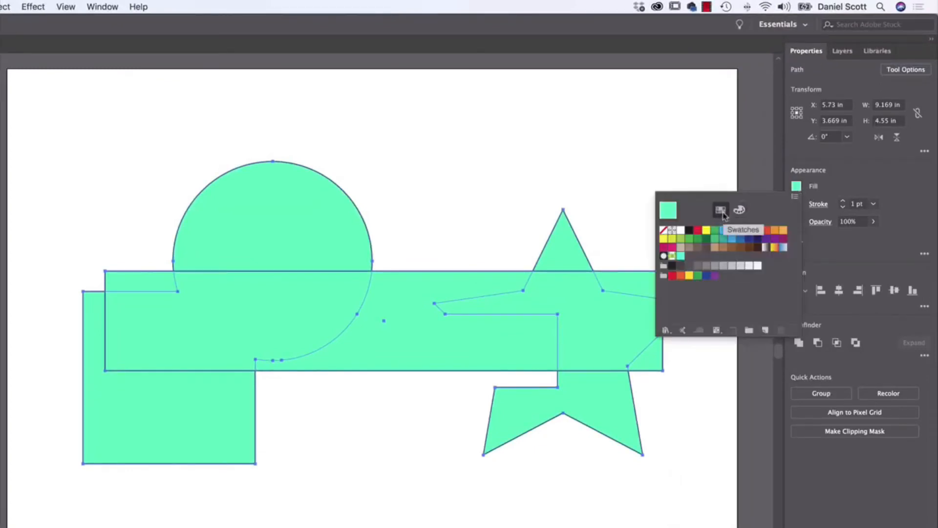
{"action": "left_click", "coordinate": [723, 230]}
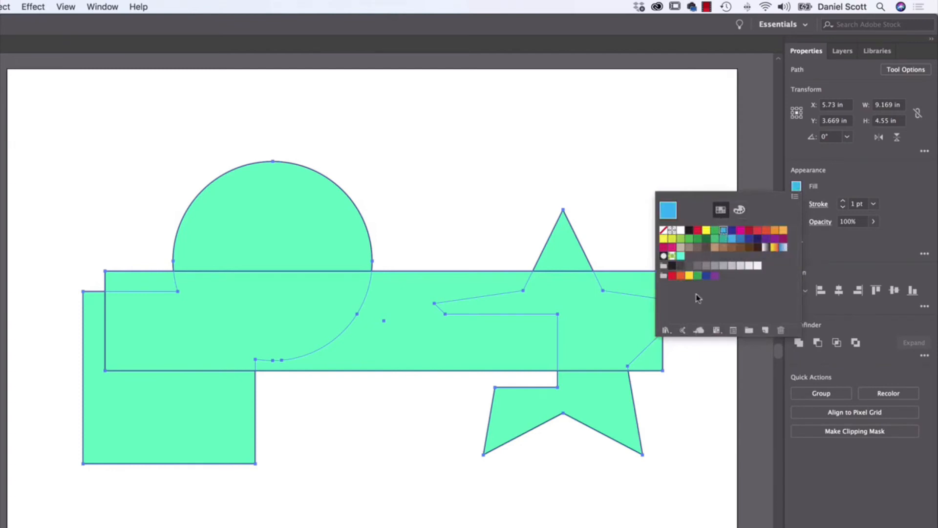
{"action": "left_click", "coordinate": [740, 230]}
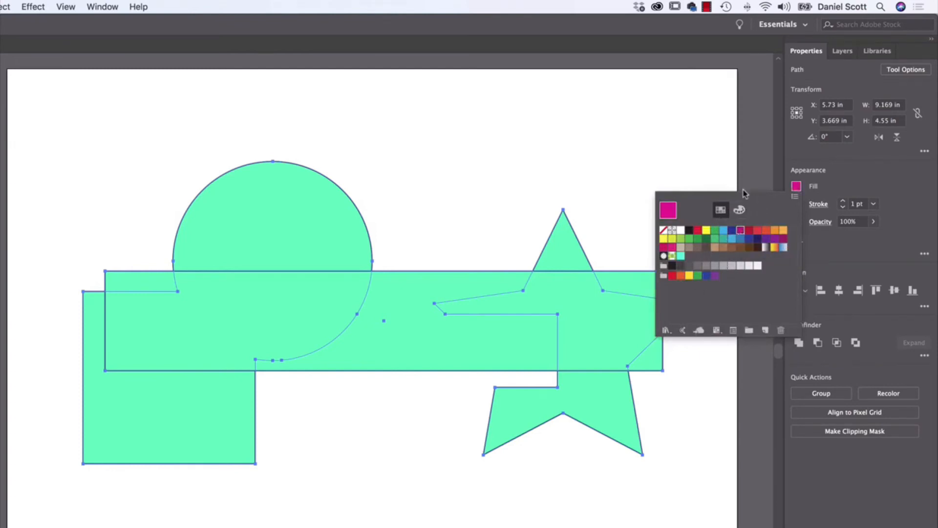
{"action": "left_click", "coordinate": [797, 187]}
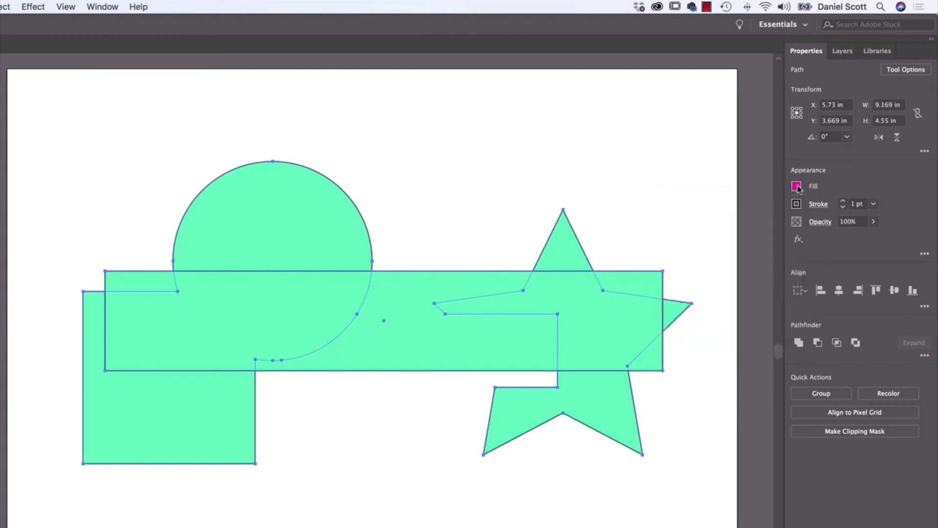
- Colour the rectangle's corner pieces and middle piece, the star's right point and the circle's upper part magenta with the Shape Builder tool
{"action": "left_click", "coordinate": [645, 292]}
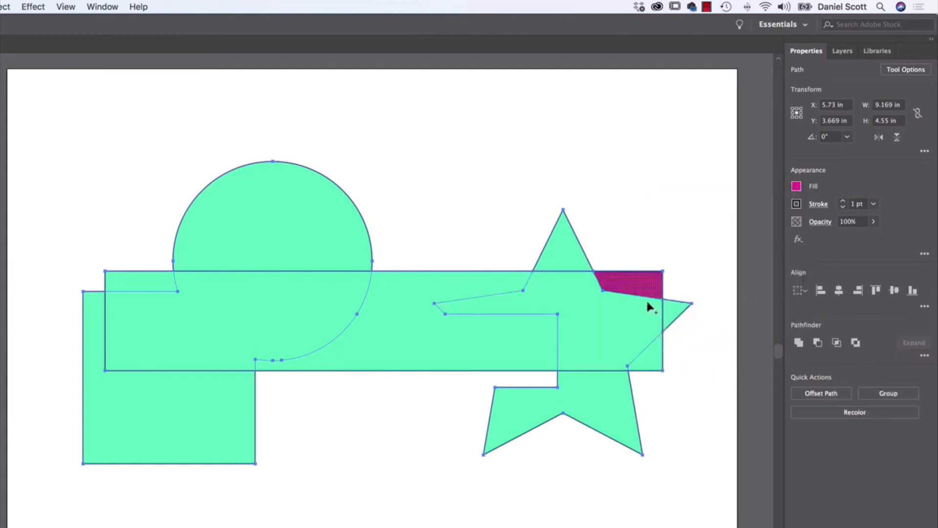
{"action": "left_click", "coordinate": [164, 285]}
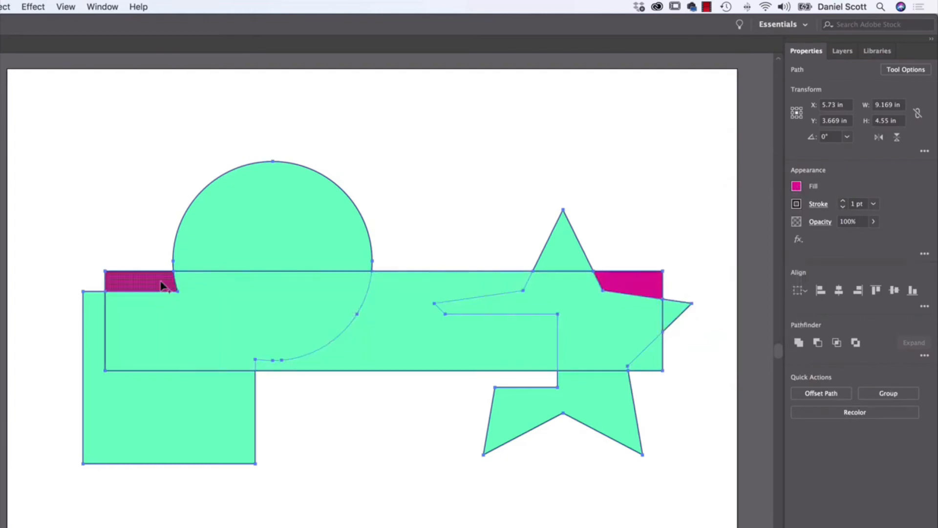
{"action": "left_click", "coordinate": [654, 361]}
{"action": "left_click", "coordinate": [674, 314]}
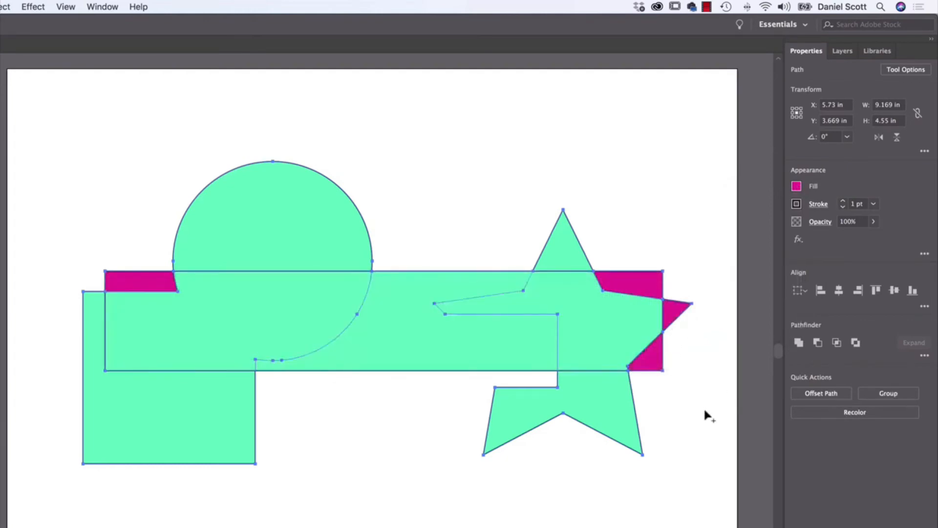
{"action": "left_click", "coordinate": [489, 325]}
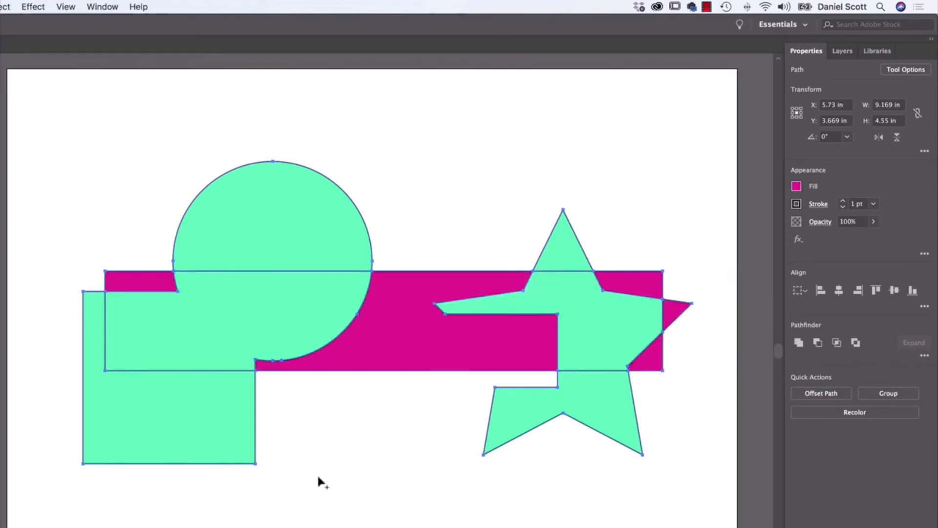
{"action": "left_click", "coordinate": [313, 262]}
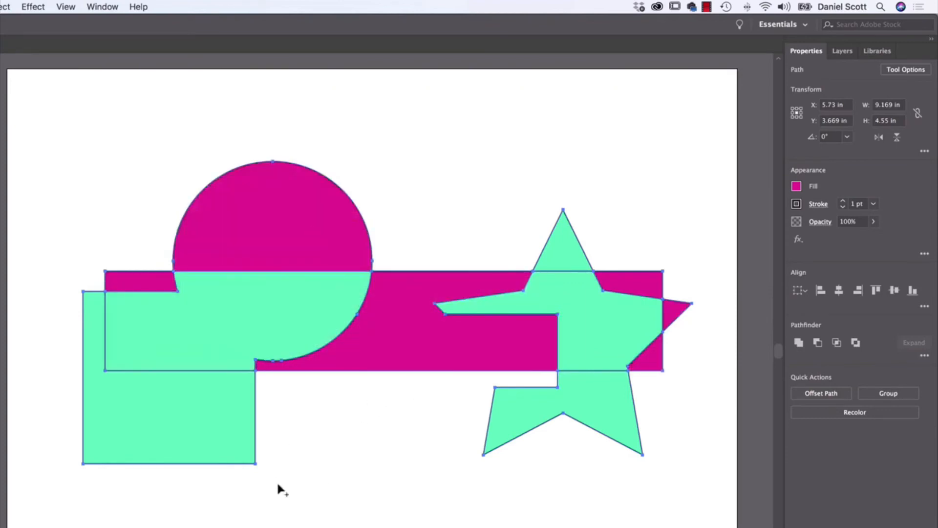
- Colour the star's top point orange, and the square's outer area and the star's lower part green with the Shape Builder tool
{"action": "left_click", "coordinate": [797, 187]}
{"action": "left_click", "coordinate": [776, 231]}
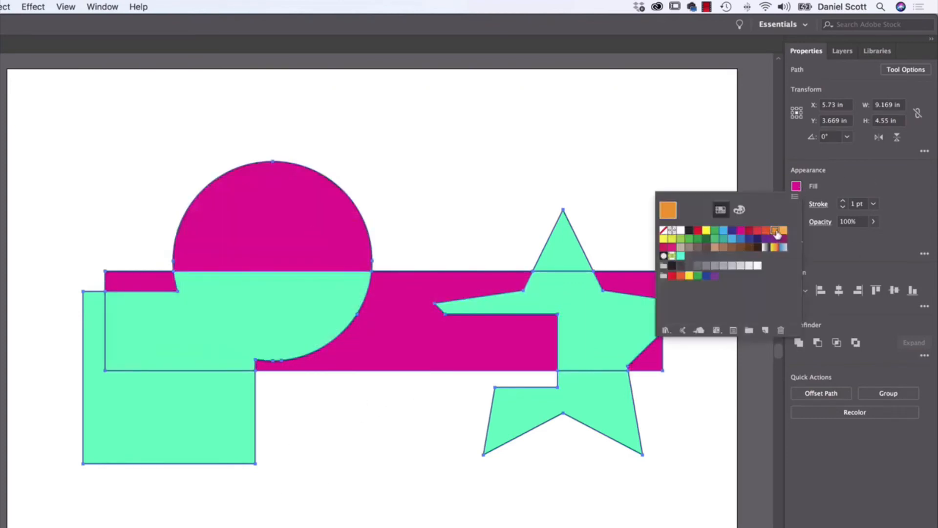
{"action": "left_click", "coordinate": [562, 251]}
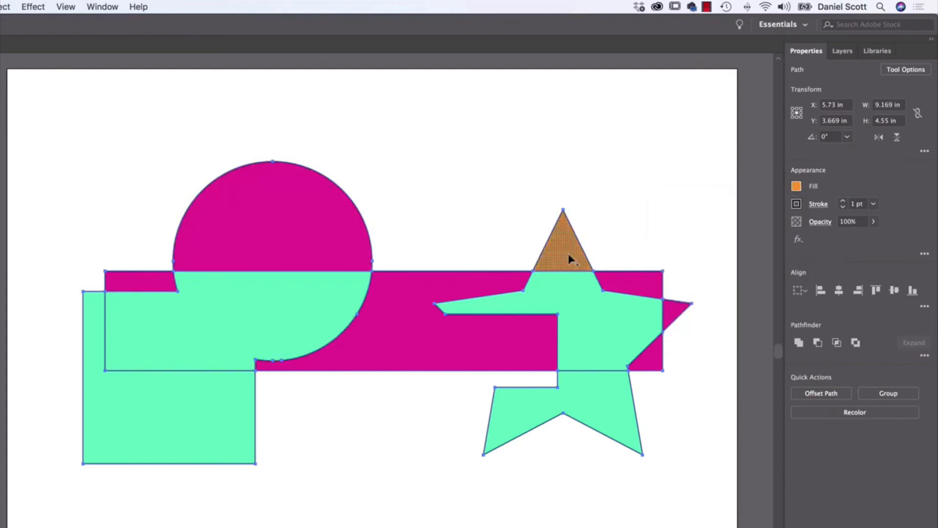
{"action": "left_click", "coordinate": [797, 188]}
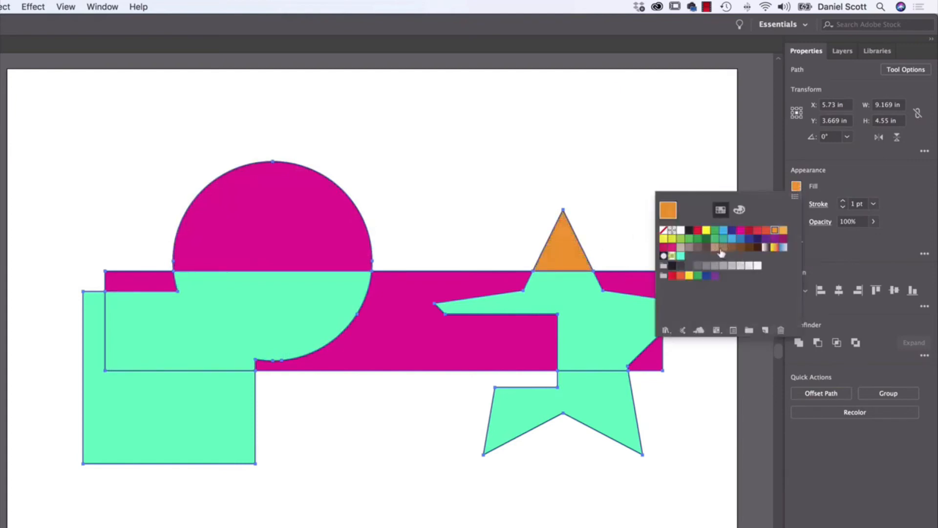
{"action": "left_click", "coordinate": [689, 239]}
{"action": "left_click", "coordinate": [151, 425]}
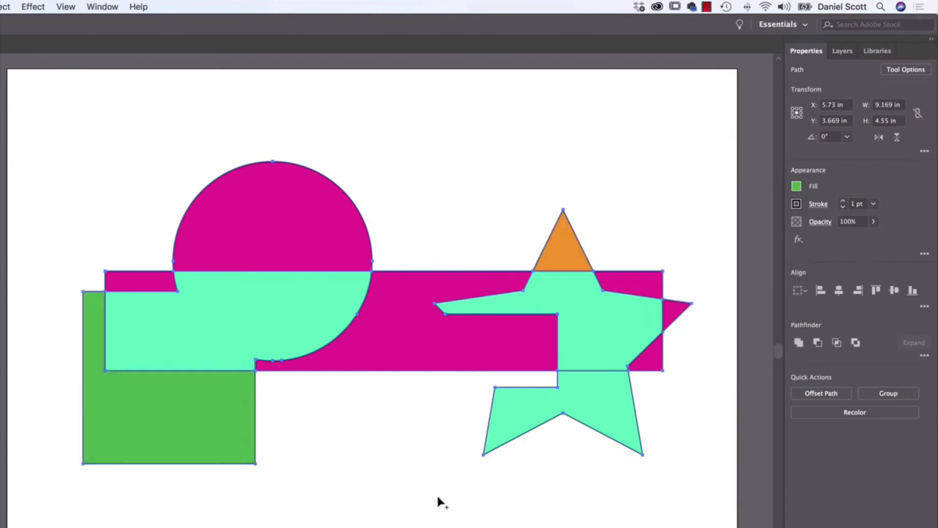
{"action": "left_click", "coordinate": [602, 400]}
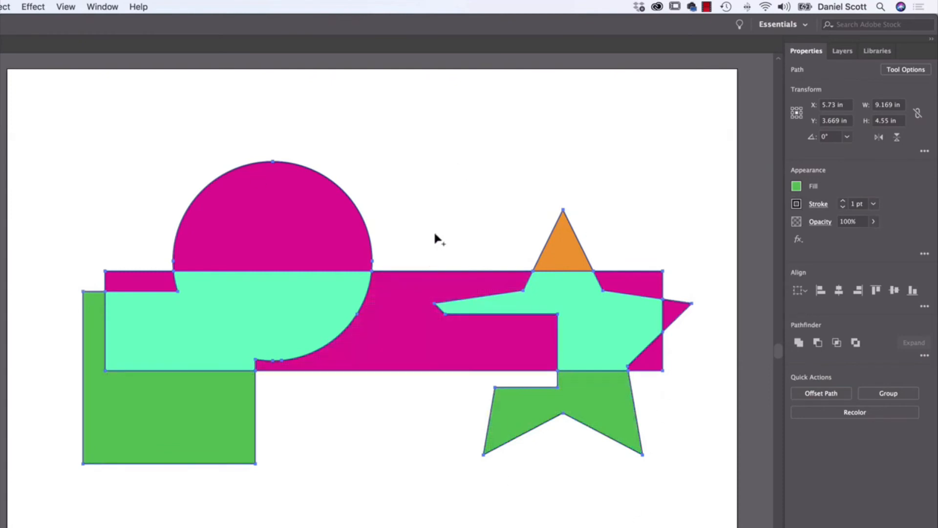
- Merge the circle's two parts in green, and remove the rectangle's middle piece, its right corner pieces and the star's centre
{"action": "left_click_drag", "start_coordinate": [297, 236], "coordinate": [294, 308]}
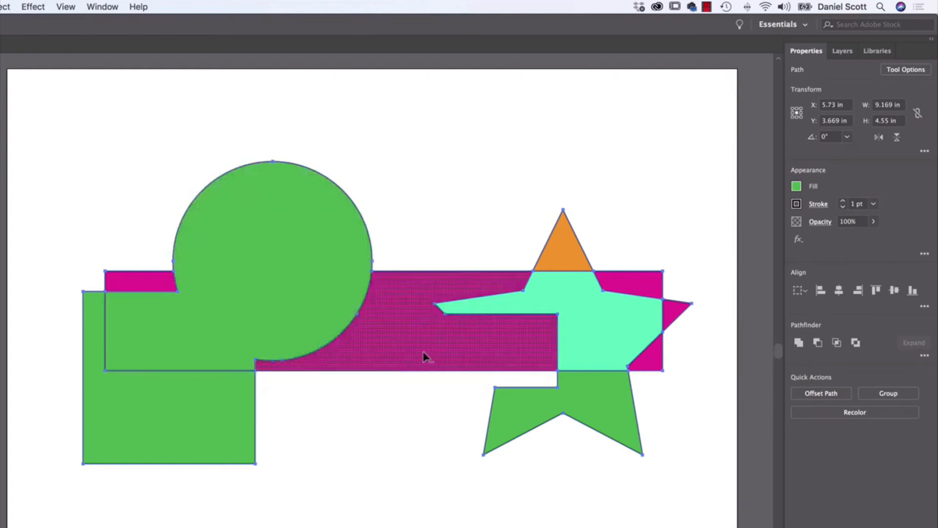
{"action": "left_click", "coordinate": [417, 347], "text": "alt"}
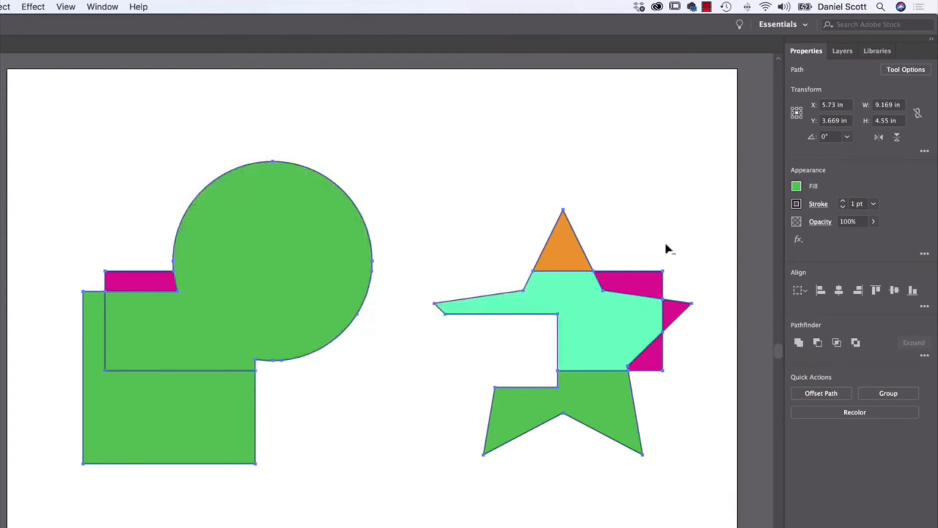
{"action": "mouse_move", "coordinate": [649, 281]}
{"action": "left_mouse_down"}
{"action": "mouse_move", "coordinate": [651, 361]}
{"action": "mouse_move", "coordinate": [672, 402]}
{"action": "left_mouse_up"}
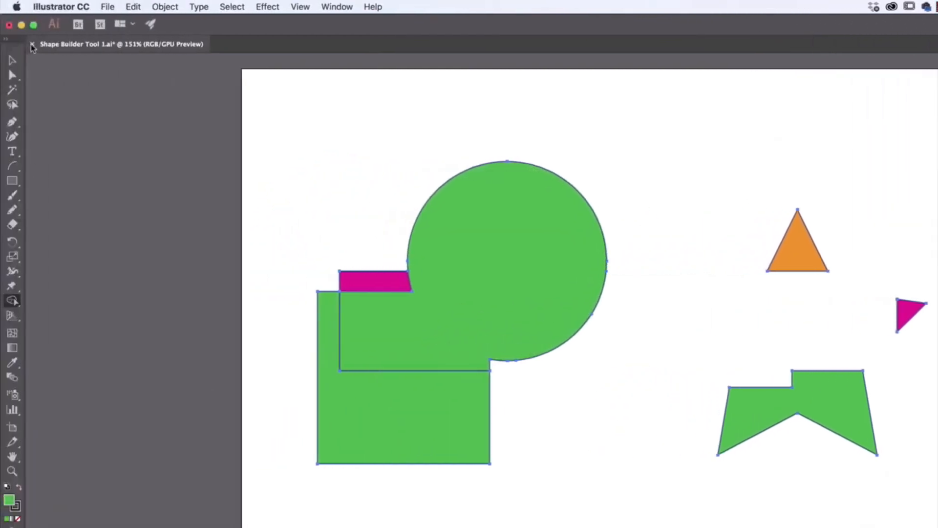
- Close the practice file without saving and open the exercise file Shape Builder Tool 2.ai
{"action": "left_click", "coordinate": [32, 45]}
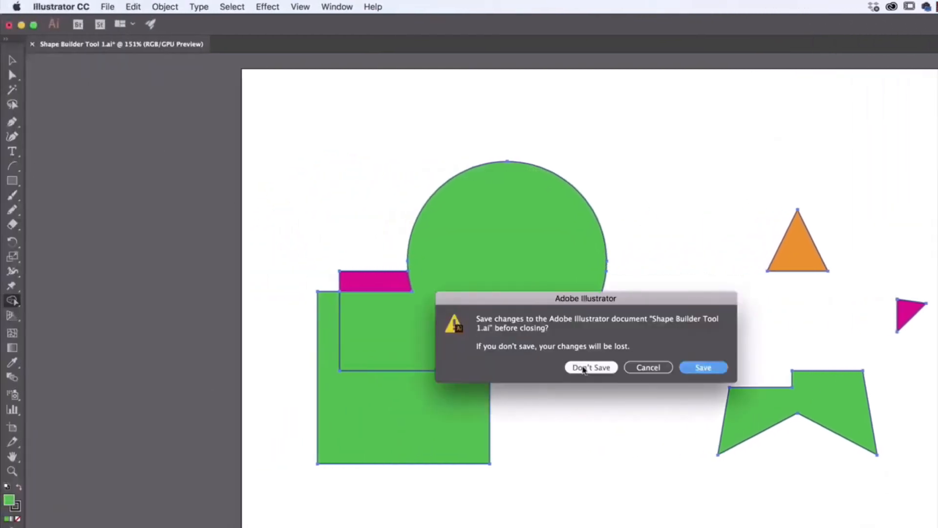
{"action": "left_click", "coordinate": [591, 368]}
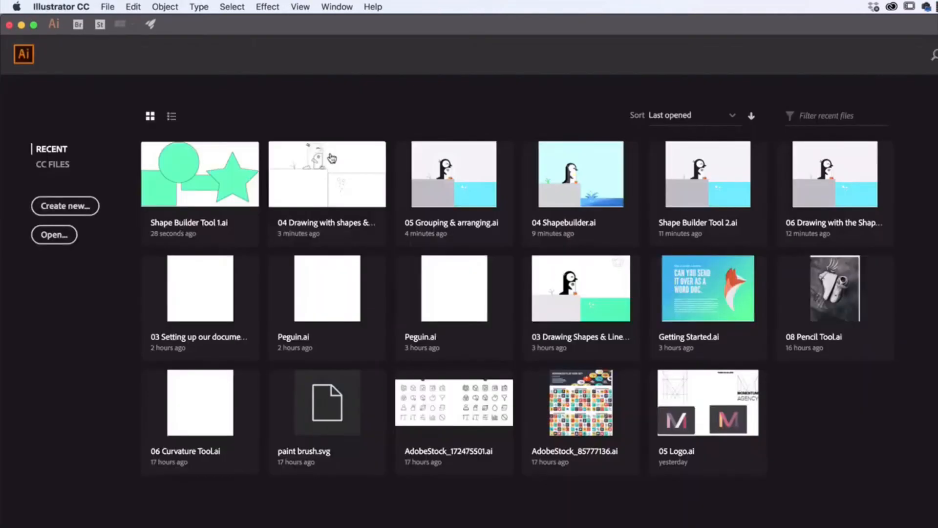
{"action": "left_click", "coordinate": [108, 6]}
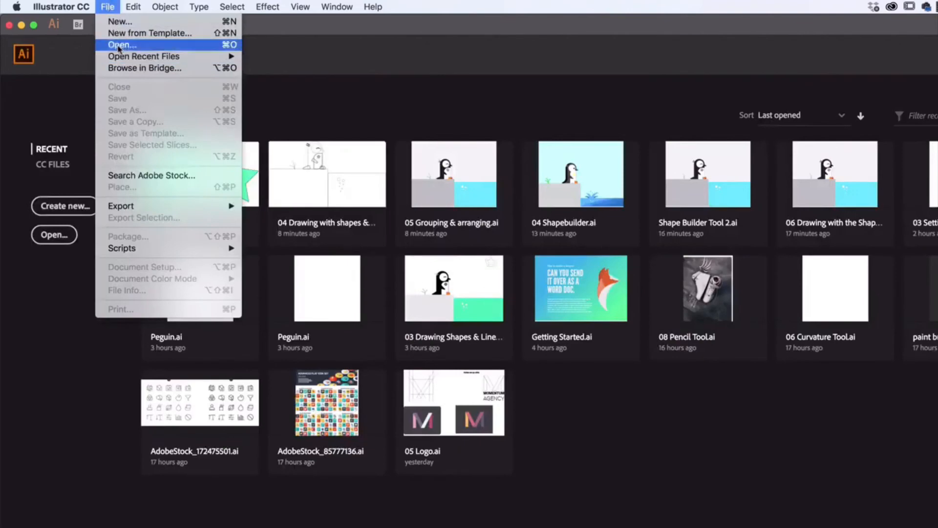
{"action": "left_click", "coordinate": [120, 49]}
{"action": "left_click", "coordinate": [599, 220]}
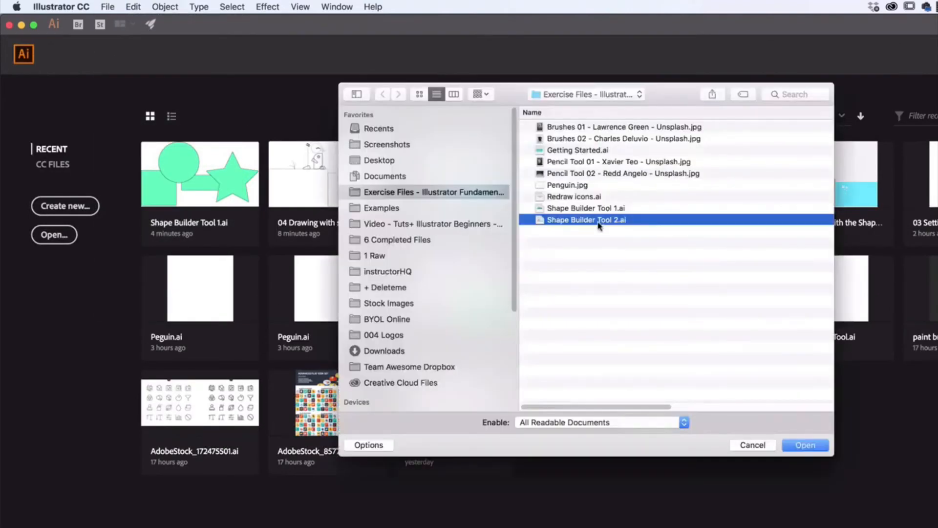
{"action": "left_click", "coordinate": [809, 447]}
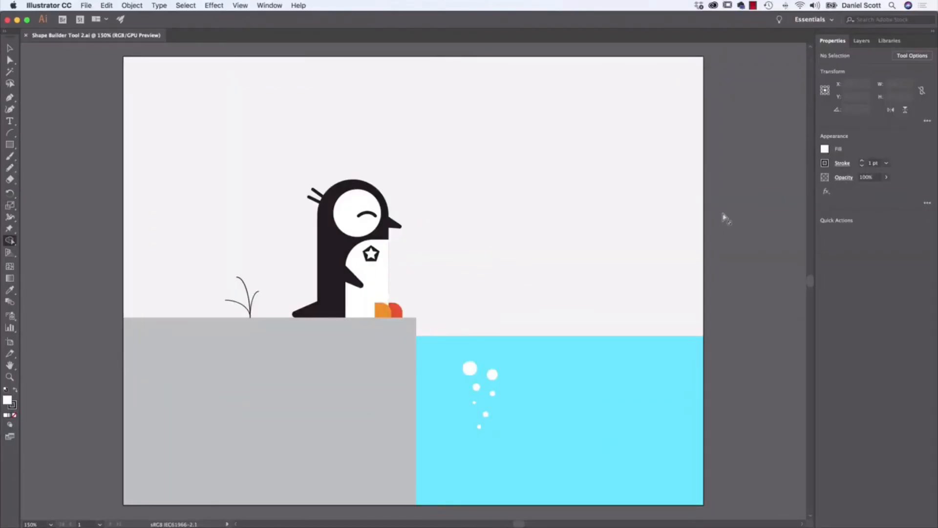
- Try moving the pale background rectangle behind the penguin scene, and undo the move
{"action": "left_click", "coordinate": [10, 46]}
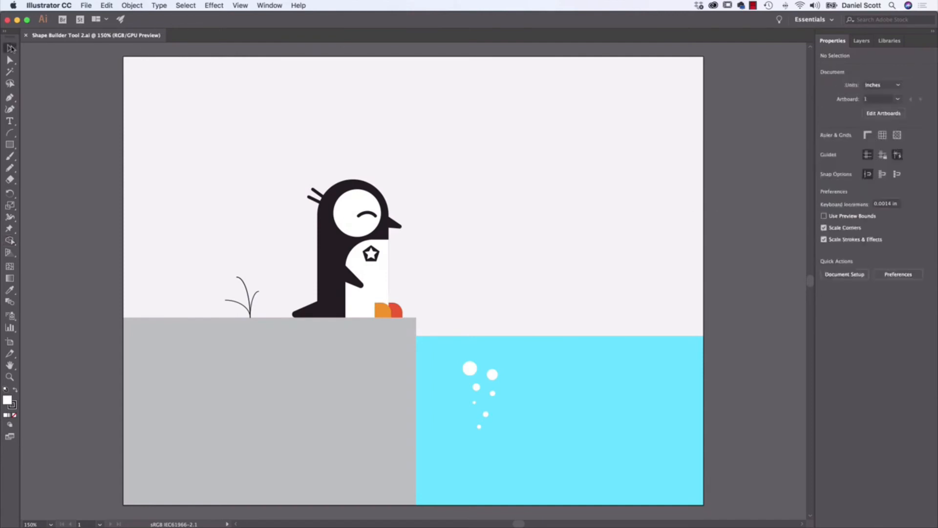
{"action": "left_click_drag", "start_coordinate": [590, 184], "coordinate": [561, 135]}
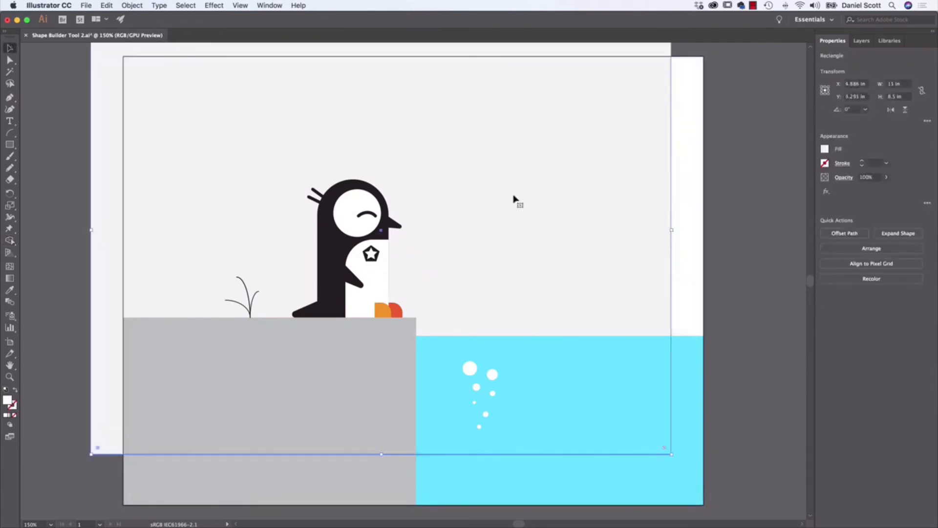
{"action": "key", "text": "super+z"}
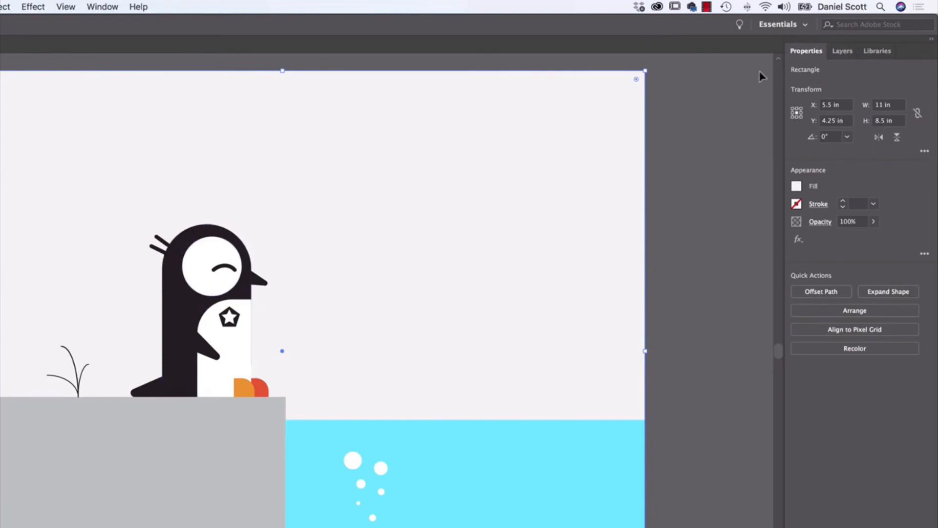
- Create a new layer above the artwork layer and name it Background
{"action": "left_click", "coordinate": [842, 51]}
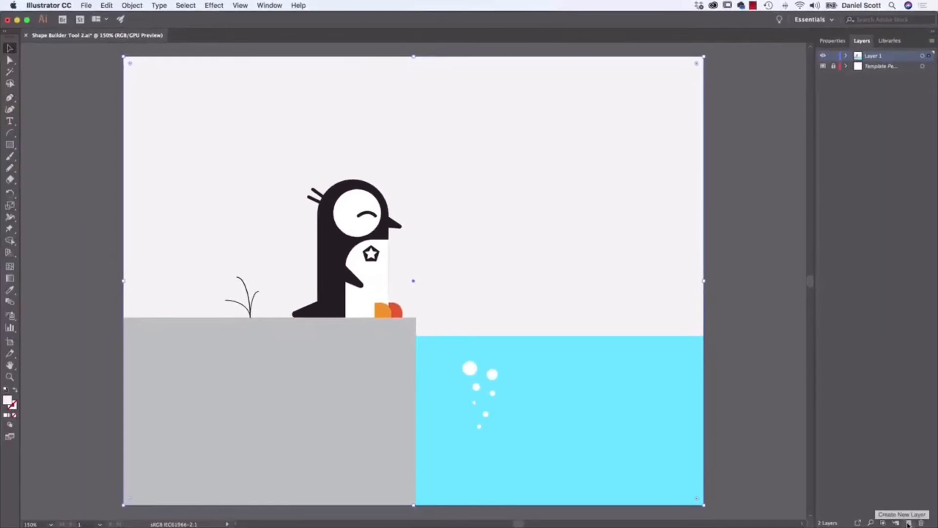
{"action": "left_click", "coordinate": [907, 523]}
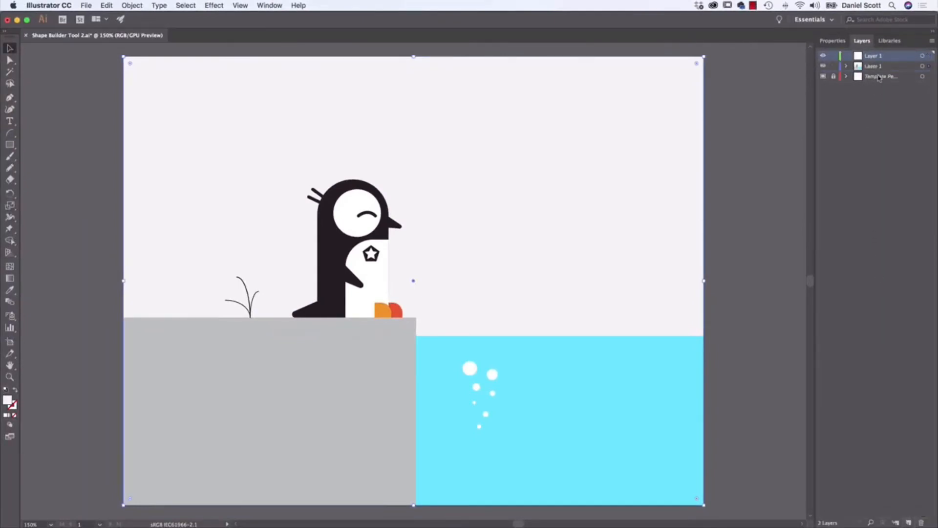
{"action": "double_click", "coordinate": [873, 57]}
{"action": "type", "text": "Background"}
{"action": "key", "text": "Return"}
- Rename the penguin artwork's layer as Drawing and make the Background layer active
{"action": "double_click", "coordinate": [874, 67]}
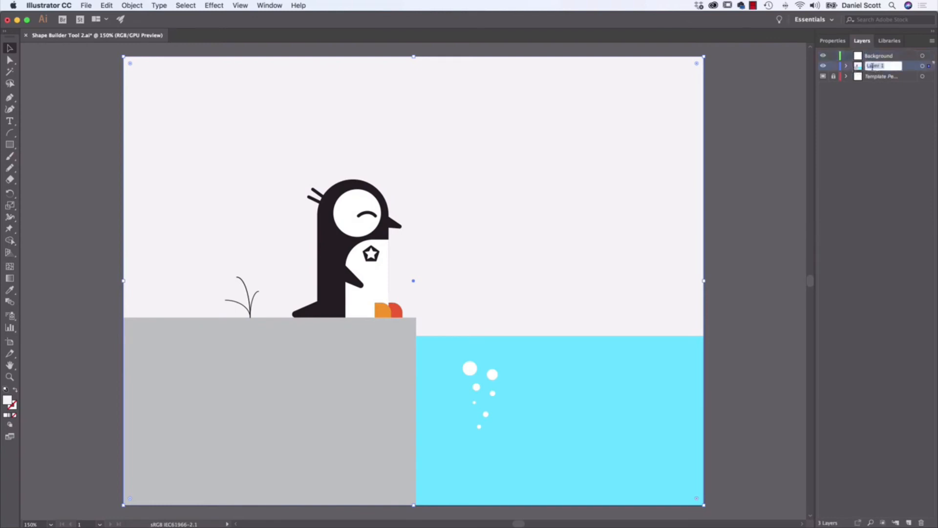
{"action": "type", "text": "Drawing"}
{"action": "key", "text": "Return"}
{"action": "left_click", "coordinate": [880, 59]}
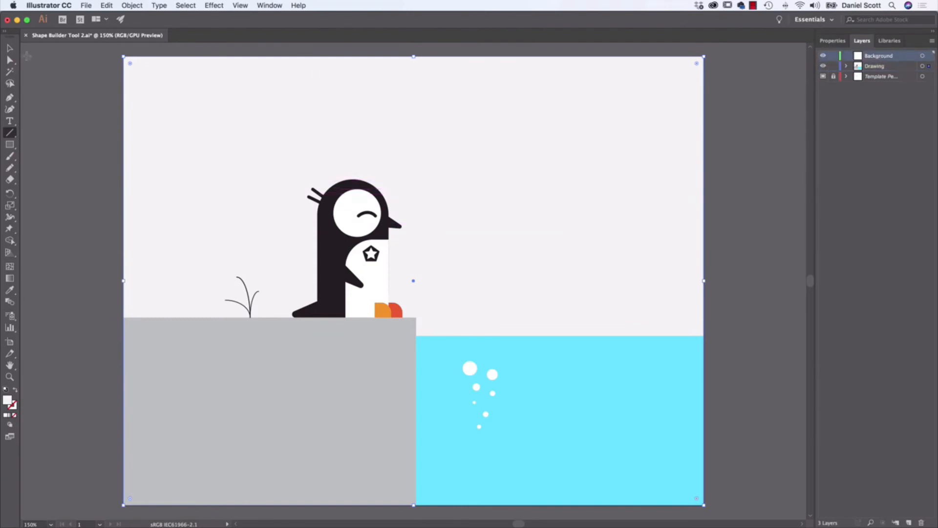
- Move the pale background rectangle onto the Background layer and place that layer directly beneath the Drawing layer
{"action": "left_click", "coordinate": [9, 48]}
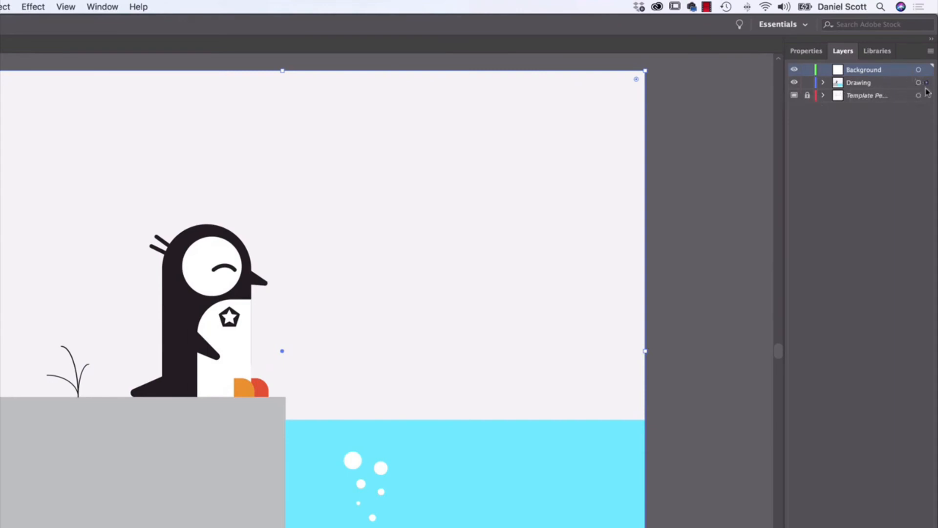
{"action": "left_click_drag", "start_coordinate": [926, 86], "coordinate": [927, 69]}
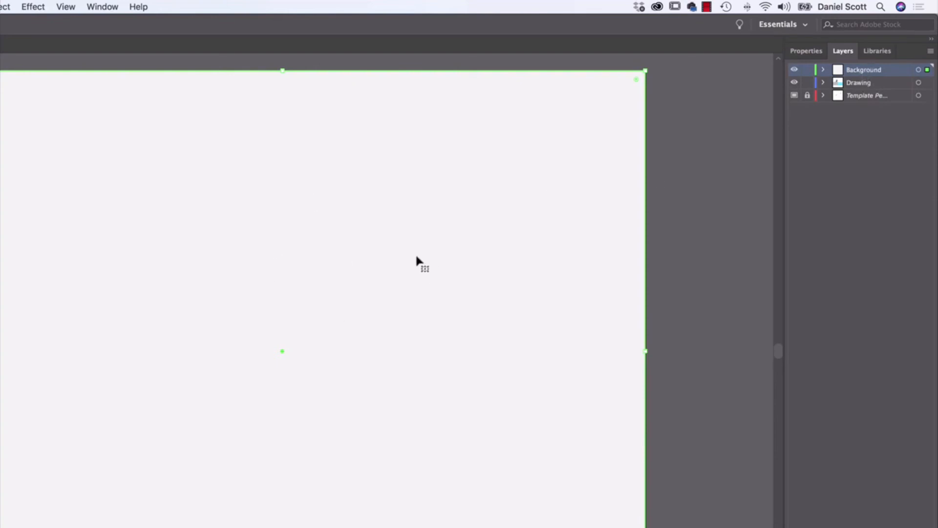
{"action": "left_click", "coordinate": [858, 73]}
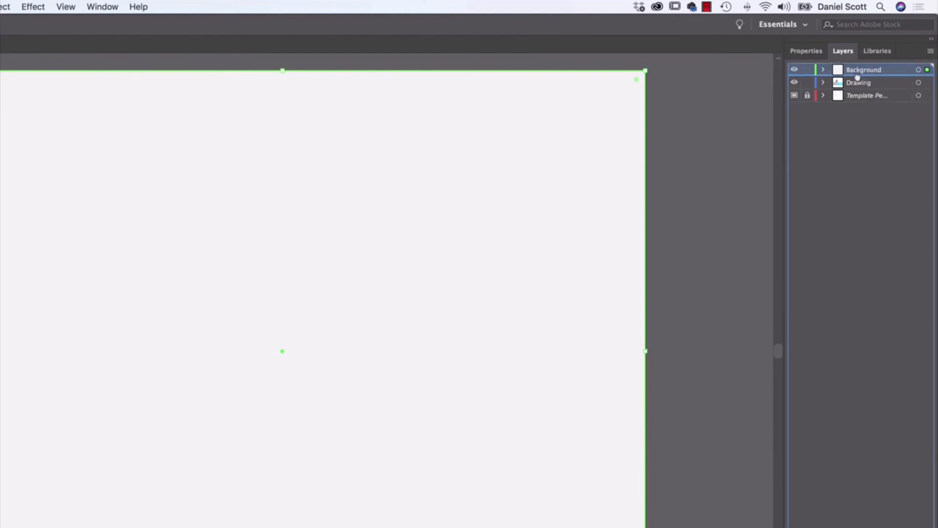
{"action": "left_click", "coordinate": [856, 82]}
{"action": "left_click_drag", "start_coordinate": [856, 82], "coordinate": [861, 72]}
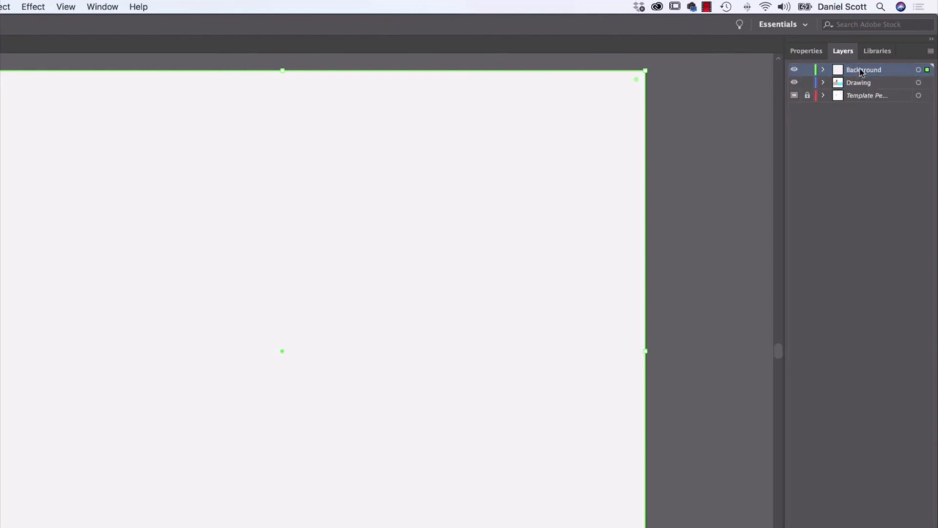
{"action": "left_click", "coordinate": [860, 72]}
{"action": "mouse_move", "coordinate": [859, 78]}
{"action": "left_mouse_down"}
{"action": "mouse_move", "coordinate": [852, 91]}
{"action": "mouse_move", "coordinate": [861, 89]}
{"action": "left_mouse_up"}
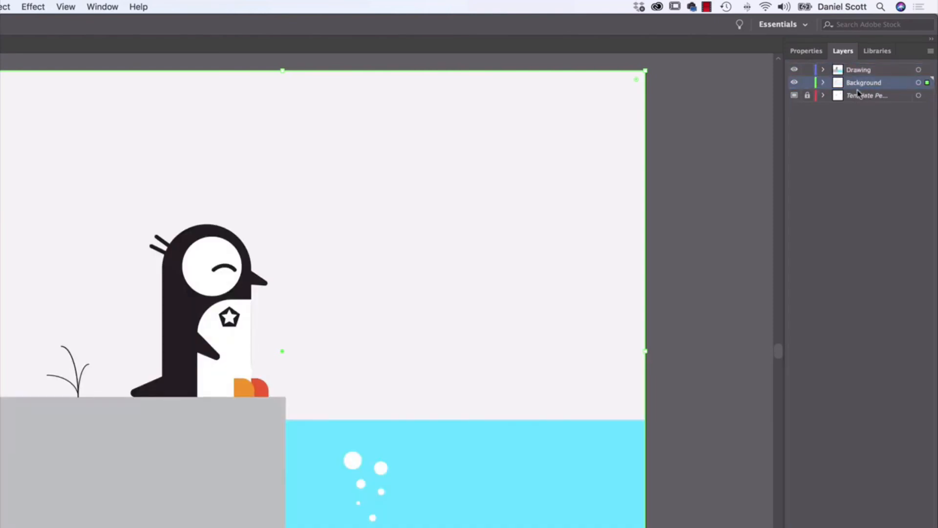
- Check the Background layer's visibility, lock the layer, and make the Drawing layer active
{"action": "left_click", "coordinate": [794, 83]}
{"action": "left_click", "coordinate": [794, 83]}
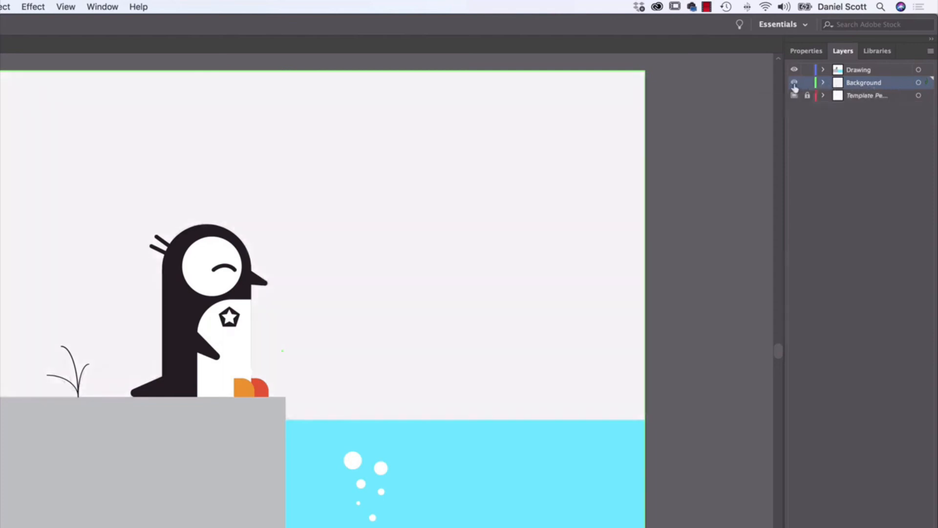
{"action": "left_click", "coordinate": [794, 83]}
{"action": "left_click", "coordinate": [794, 83]}
{"action": "left_click", "coordinate": [807, 83]}
{"action": "left_click_drag", "start_coordinate": [420, 226], "coordinate": [511, 293]}
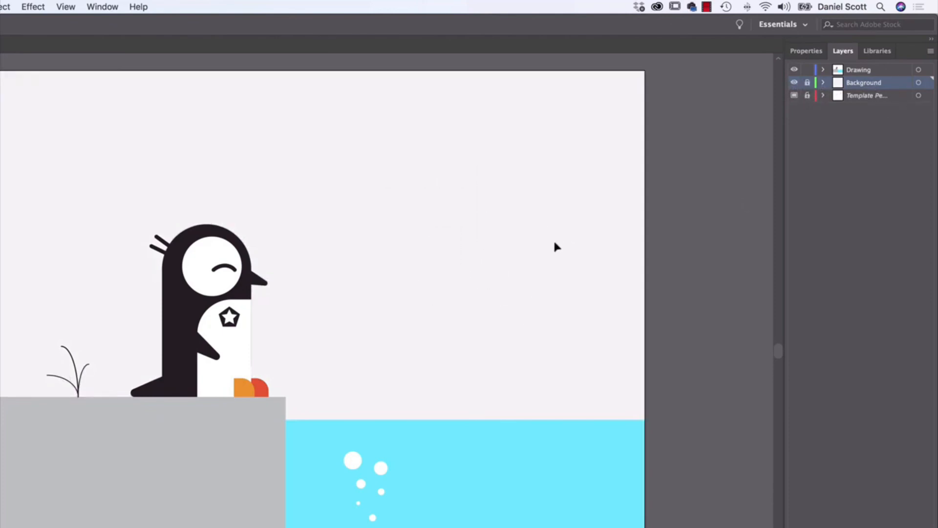
{"action": "left_click", "coordinate": [875, 73]}
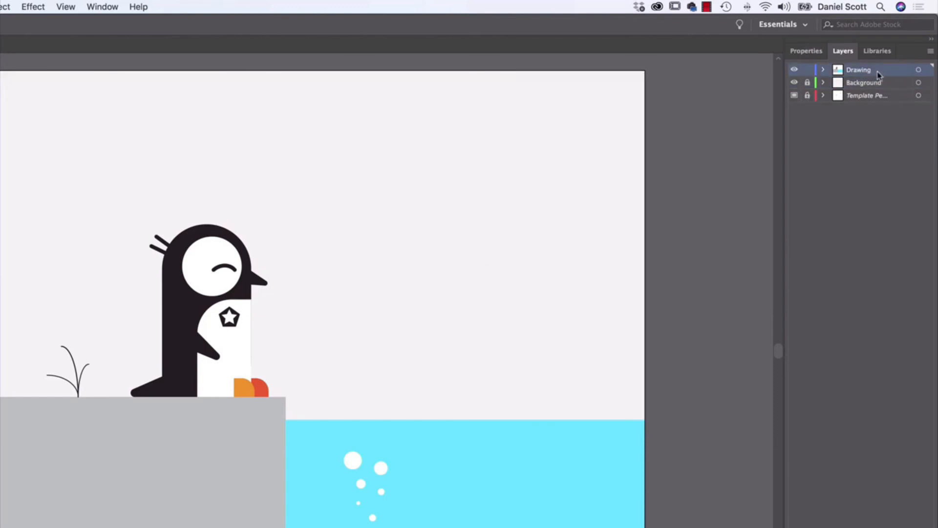
- Delete the curved closed-eye line from the penguin's white eye circle
{"action": "left_click", "coordinate": [813, 55]}
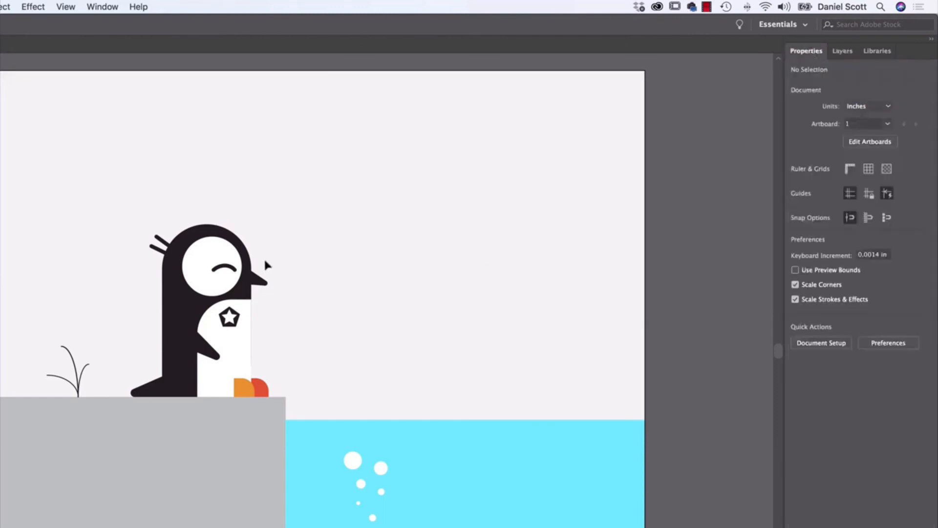
{"action": "left_click", "coordinate": [225, 266]}
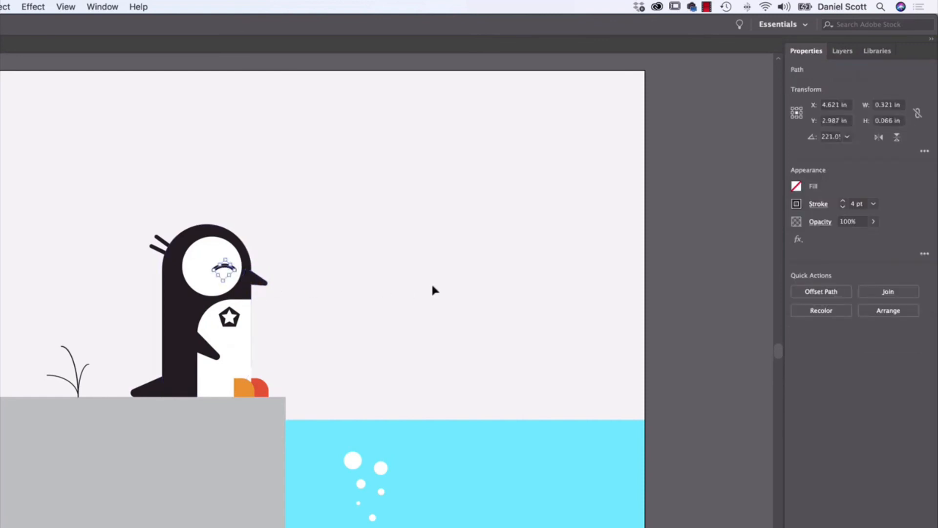
{"action": "key", "text": "Delete"}
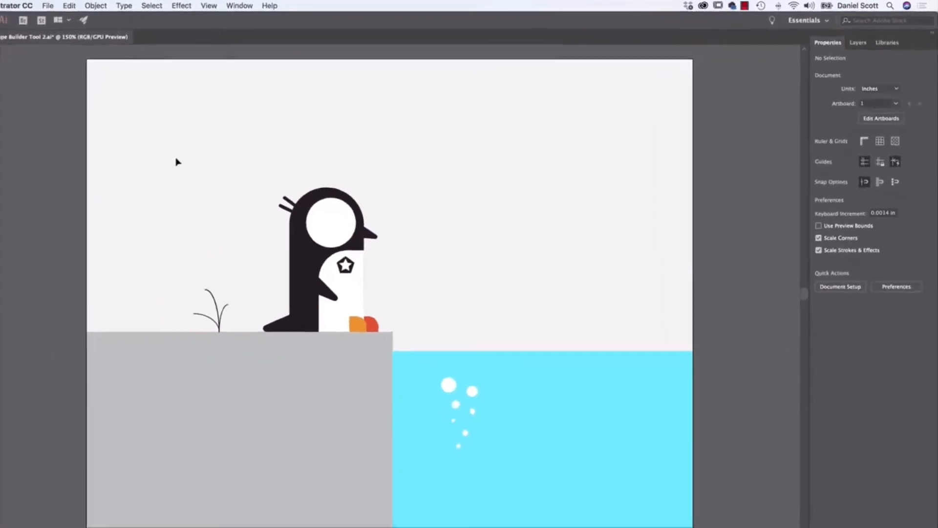
- Draw a circle about 0.51 in across in the sky beside the penguin, with a black fill and no stroke
{"action": "left_click_drag", "start_coordinate": [9, 144], "coordinate": [34, 169]}
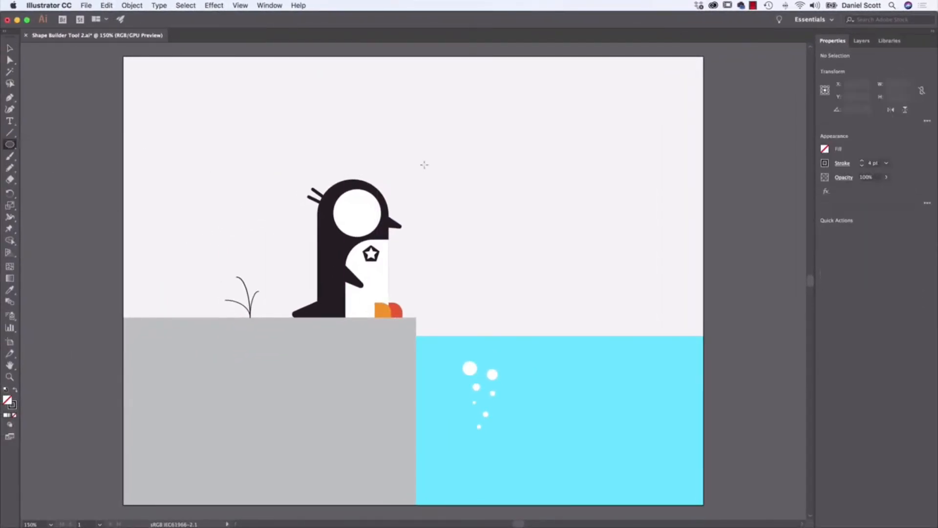
{"action": "left_click_drag", "start_coordinate": [448, 141], "coordinate": [496, 171]}
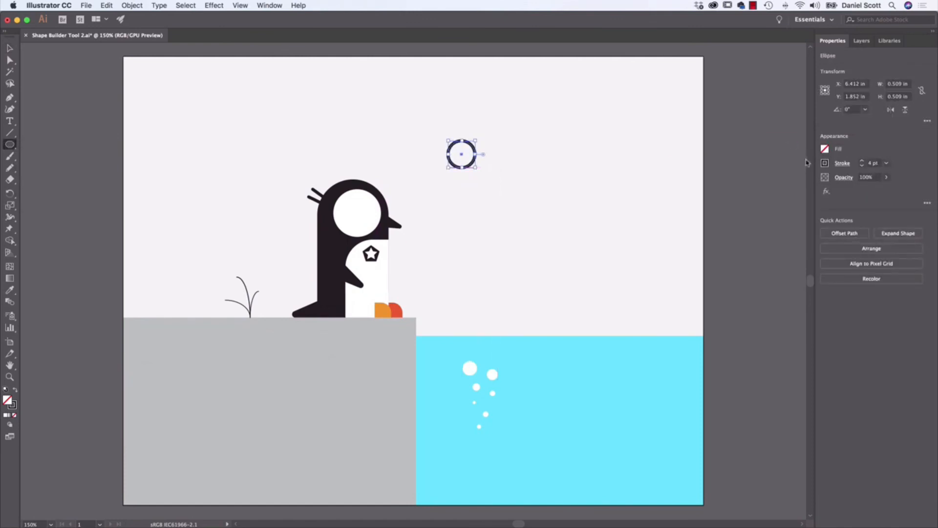
{"action": "left_click", "coordinate": [824, 149]}
{"action": "left_click", "coordinate": [735, 188]}
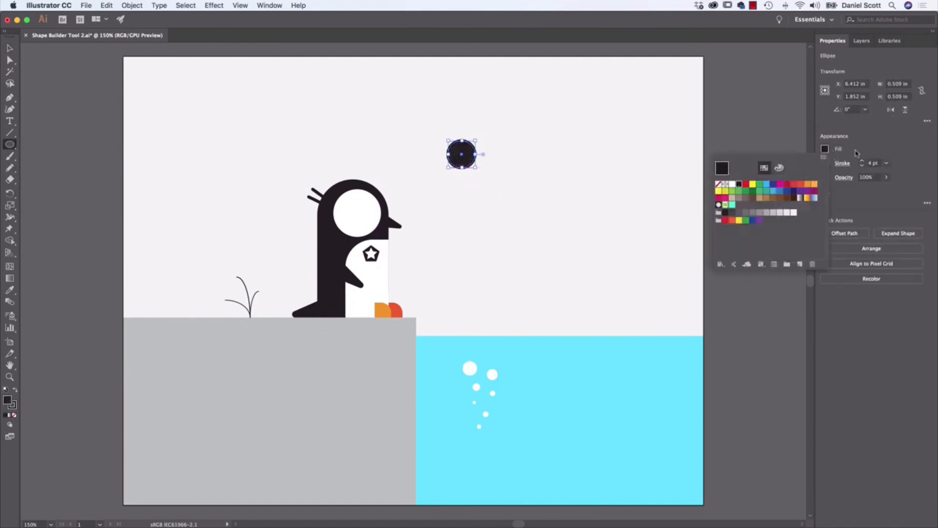
{"action": "left_click", "coordinate": [854, 152]}
{"action": "left_click", "coordinate": [825, 163]}
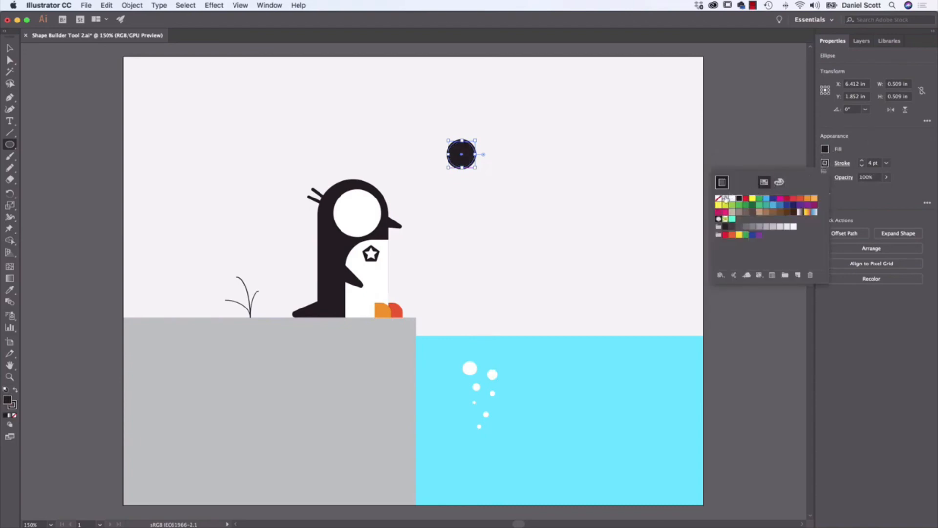
{"action": "left_click", "coordinate": [718, 199]}
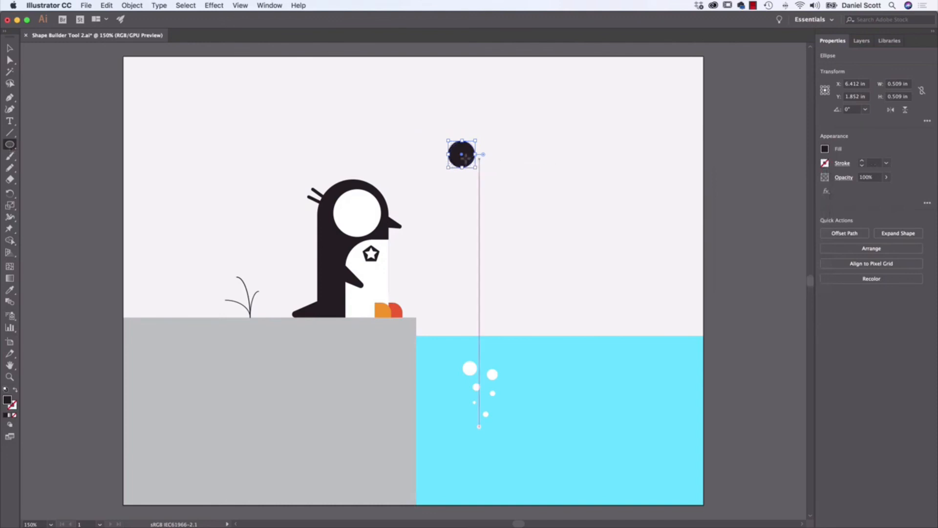
- Draw a second circle about 0.31 in across, up and to the left of the black one, and fill it light blue
{"action": "key", "text": "super+equal"}
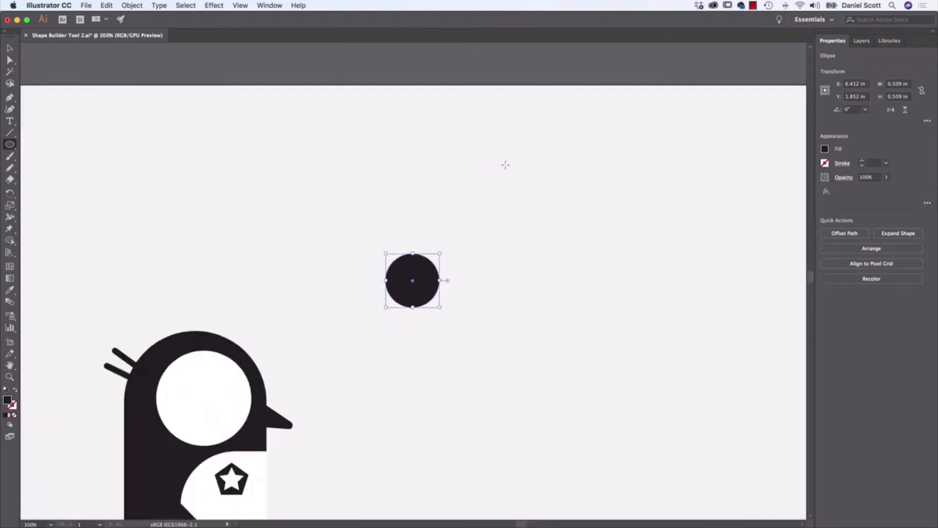
{"action": "left_click_drag", "start_coordinate": [348, 206], "coordinate": [382, 240]}
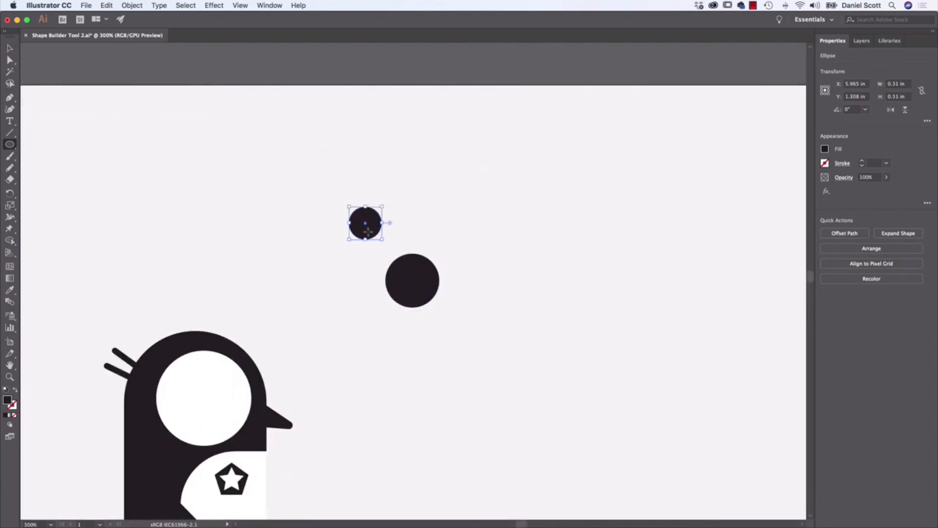
{"action": "left_click", "coordinate": [825, 149]}
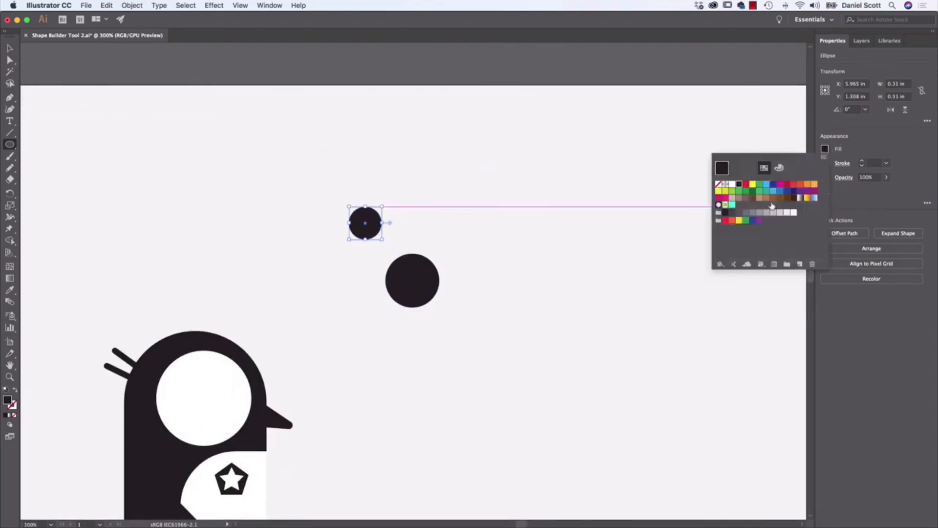
{"action": "left_click", "coordinate": [773, 192]}
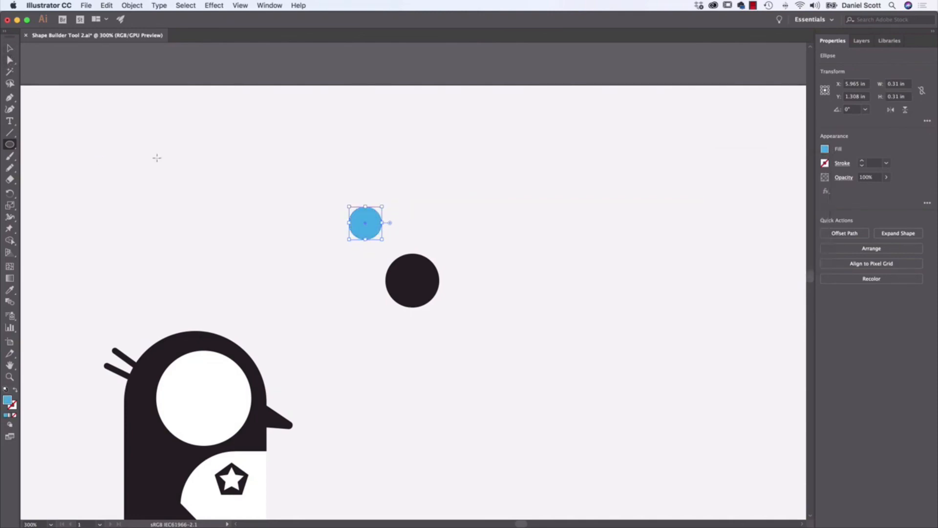
- Overlap the blue circle on the black circle's upper-left edge and subtract it with Shape Builder, leaving a black crescent pupil
{"action": "left_click", "coordinate": [10, 48]}
{"action": "left_click_drag", "start_coordinate": [366, 223], "coordinate": [399, 269]}
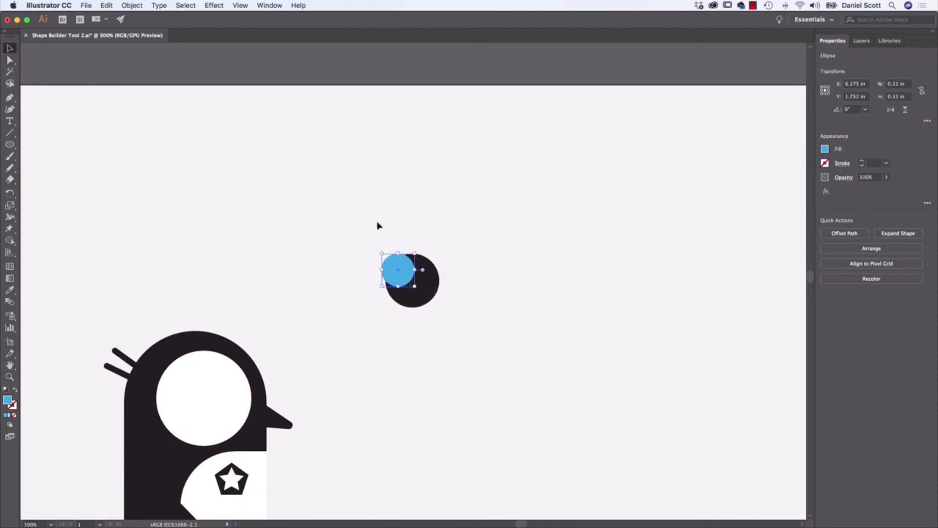
{"action": "left_click_drag", "start_coordinate": [365, 223], "coordinate": [464, 322]}
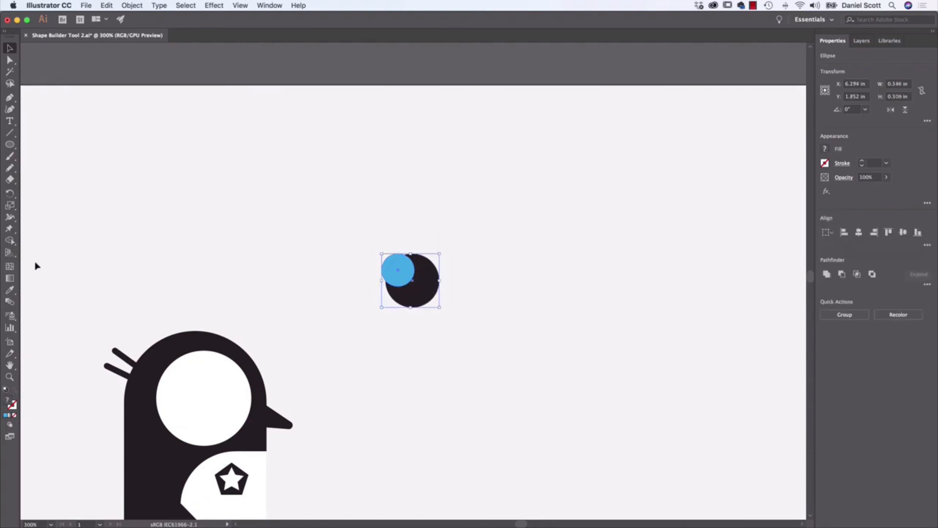
{"action": "left_click", "coordinate": [10, 240]}
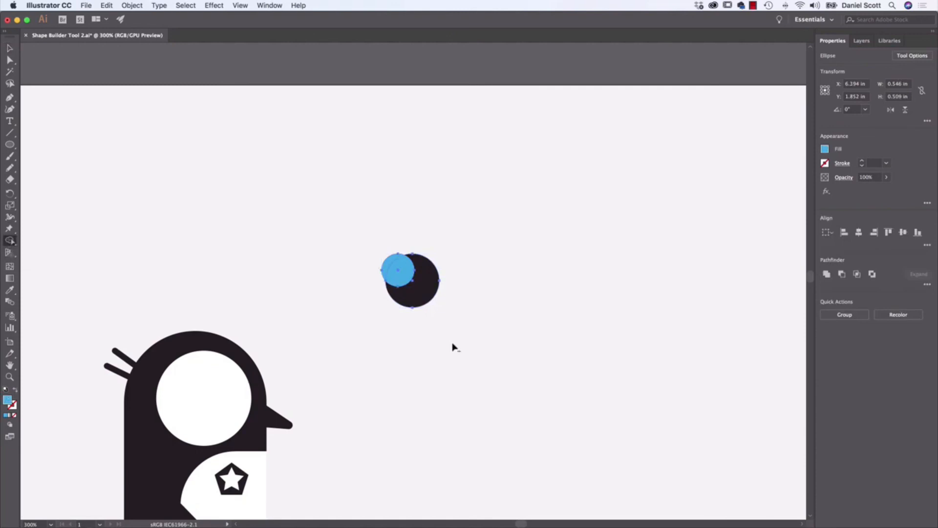
{"action": "left_click", "coordinate": [406, 285]}
{"action": "left_click", "coordinate": [399, 273], "text": "alt"}
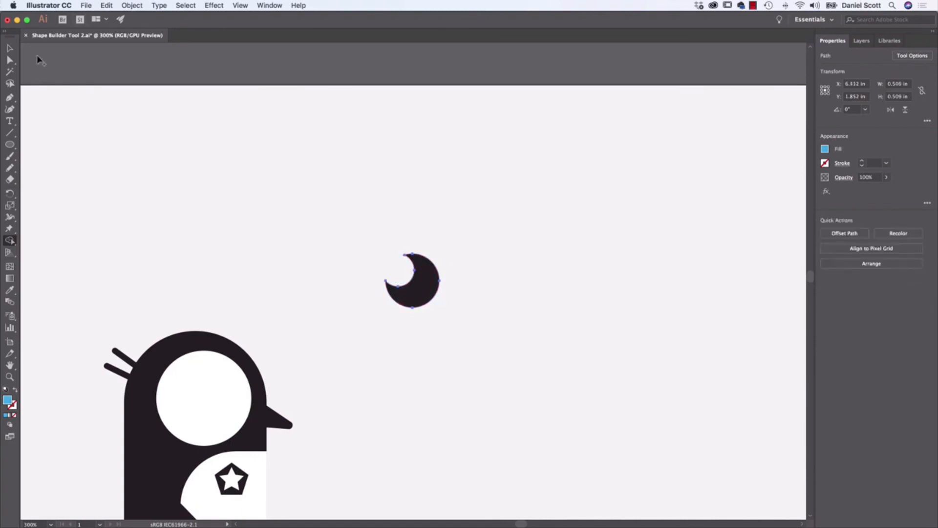
- Scale the black crescent down to about 0.26 in and place it inside the penguin's white eye circle
{"action": "left_click", "coordinate": [10, 48]}
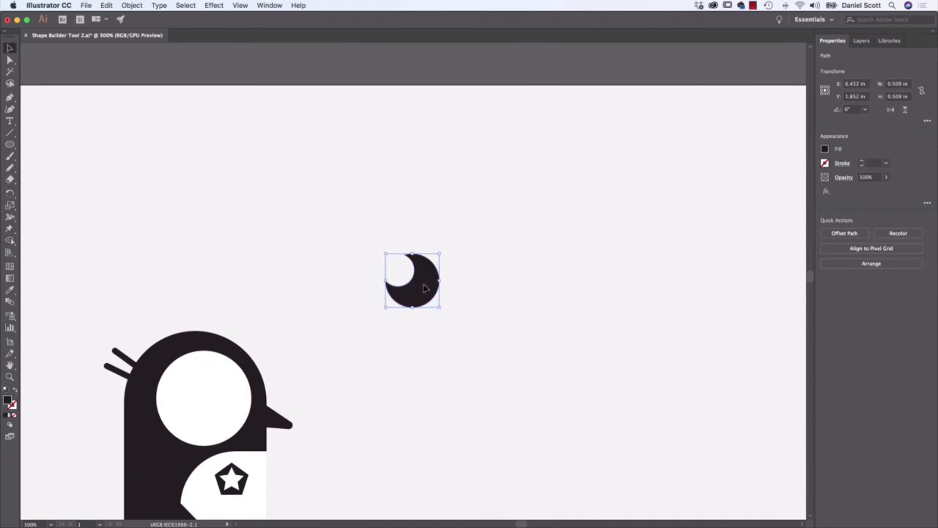
{"action": "left_click_drag", "start_coordinate": [424, 285], "coordinate": [337, 348]}
{"action": "left_click_drag", "start_coordinate": [351, 317], "coordinate": [229, 405]}
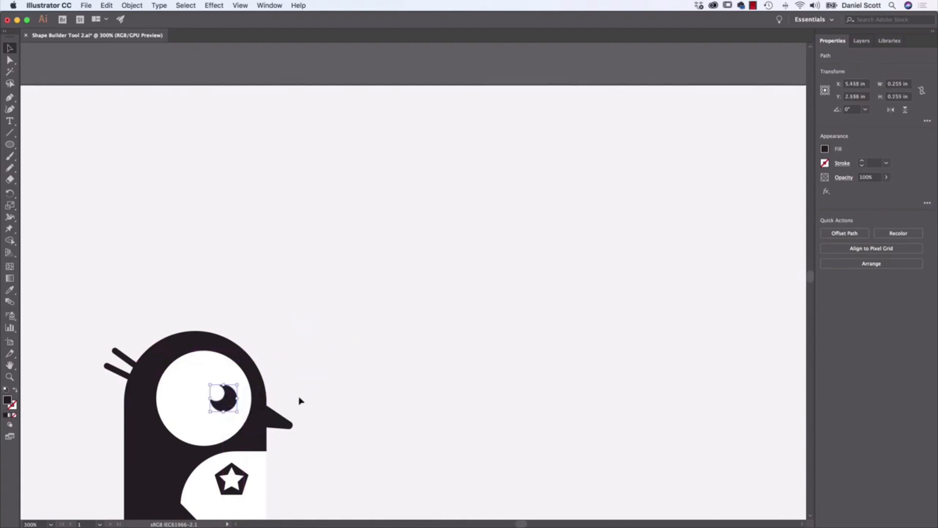
- Try different pupil sizes, then leave it slightly smaller and positioned toward the lower right of the white eye circle
{"action": "left_click", "coordinate": [385, 368]}
{"action": "left_click_drag", "start_coordinate": [365, 326], "coordinate": [496, 211]}
{"action": "left_click", "coordinate": [395, 237]}
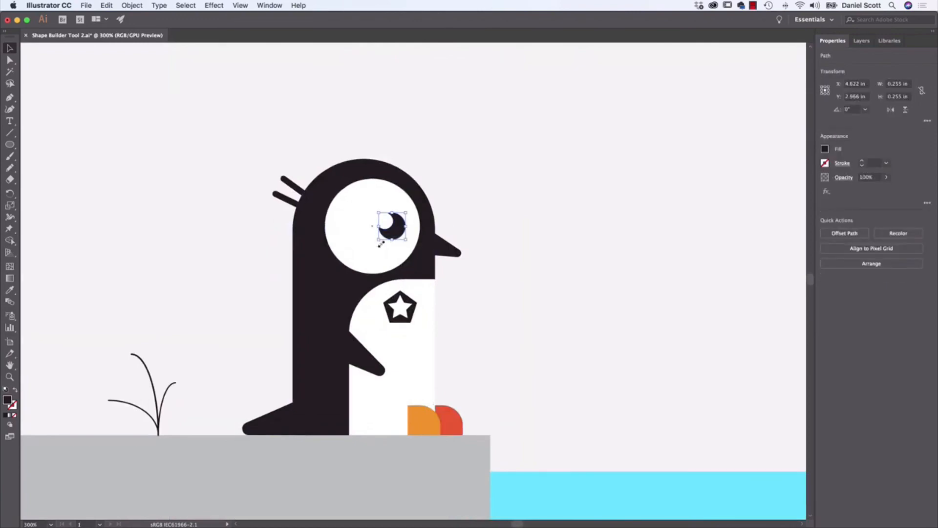
{"action": "mouse_move", "coordinate": [379, 240]}
{"action": "left_mouse_down"}
{"action": "mouse_move", "coordinate": [349, 260]}
{"action": "mouse_move", "coordinate": [385, 242]}
{"action": "left_mouse_up"}
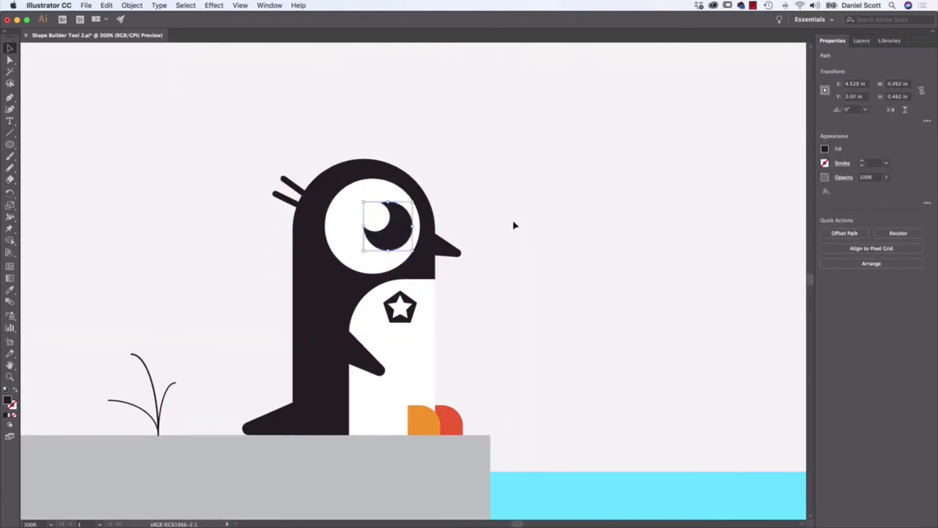
{"action": "left_click", "coordinate": [513, 224]}
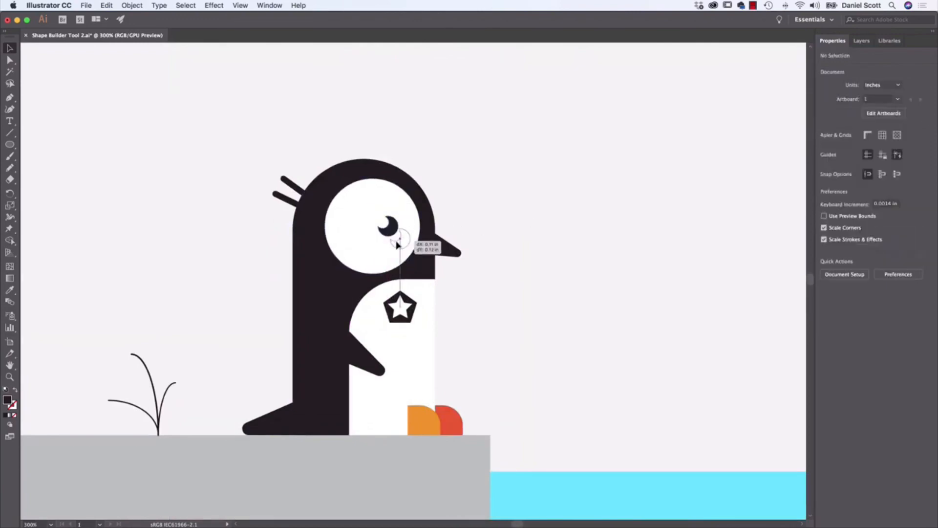
{"action": "left_click_drag", "start_coordinate": [412, 239], "coordinate": [403, 239]}
{"action": "left_click", "coordinate": [505, 187]}
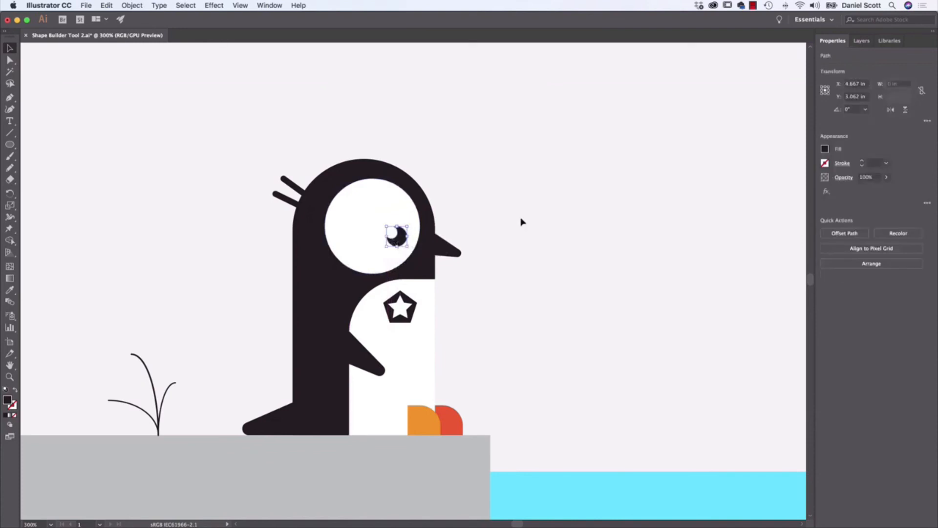
{"action": "left_click", "coordinate": [522, 223]}
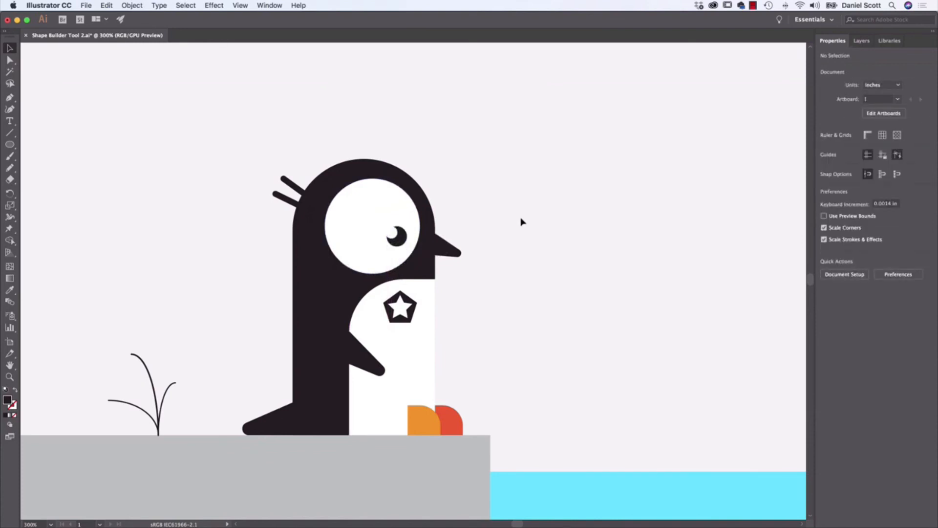
{"action": "mouse_move", "coordinate": [394, 234]}
{"action": "left_mouse_down"}
{"action": "mouse_move", "coordinate": [408, 240]}
{"action": "mouse_move", "coordinate": [394, 236]}
{"action": "left_mouse_up"}
- Stretch the white belly rectangle upward to about 1.7 in high so it overlaps the eye circle
{"action": "left_click", "coordinate": [431, 300]}
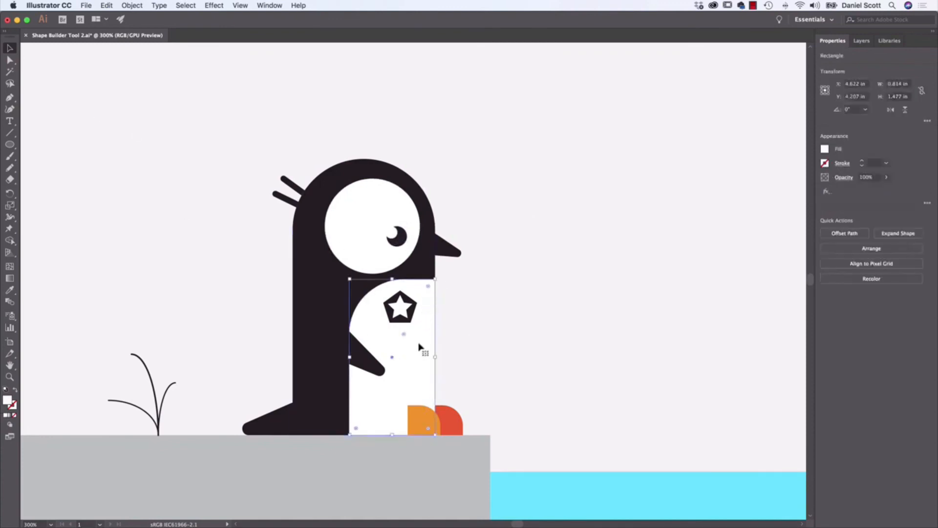
{"action": "left_click_drag", "start_coordinate": [392, 278], "coordinate": [397, 257]}
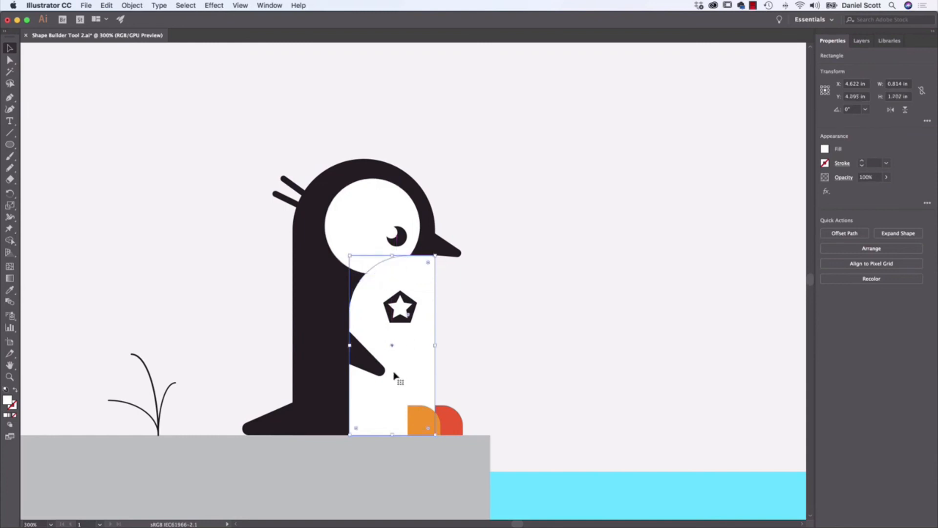
{"action": "left_click", "coordinate": [561, 293]}
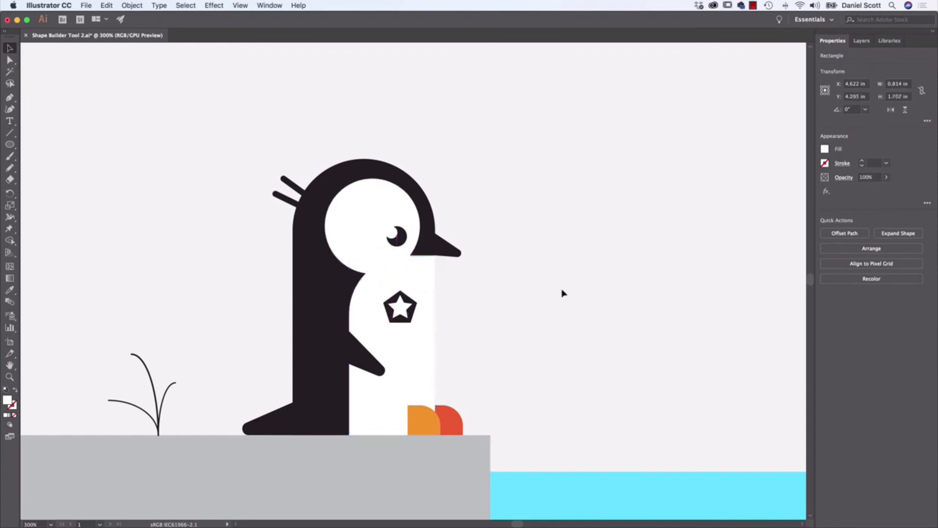
- Select the white eye circle and the white belly shape together and activate the Shape Builder tool
{"action": "left_click", "coordinate": [359, 238]}
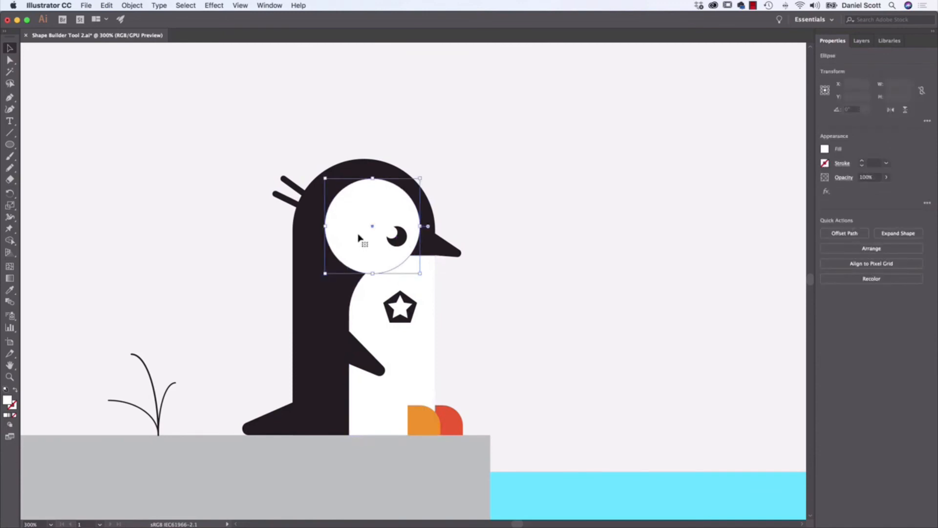
{"action": "left_click", "coordinate": [376, 322], "text": "shift"}
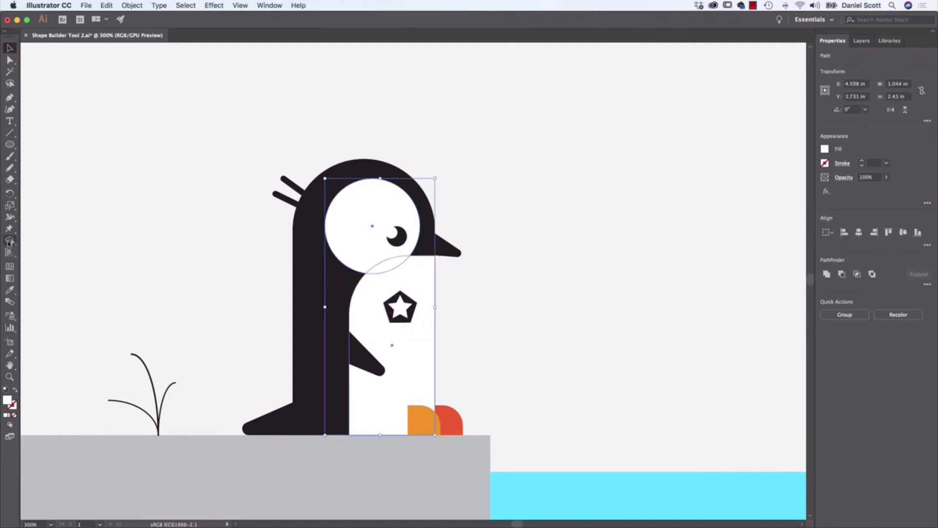
{"action": "left_click", "coordinate": [9, 241]}
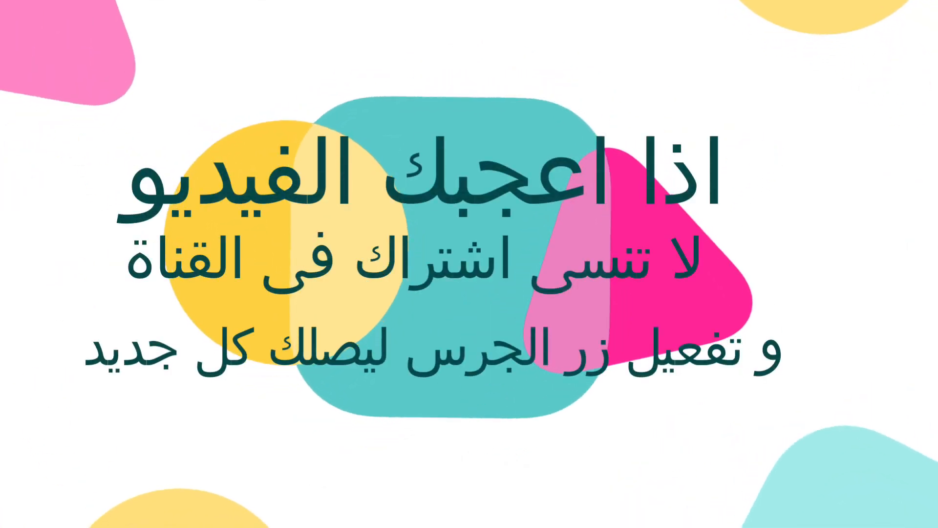